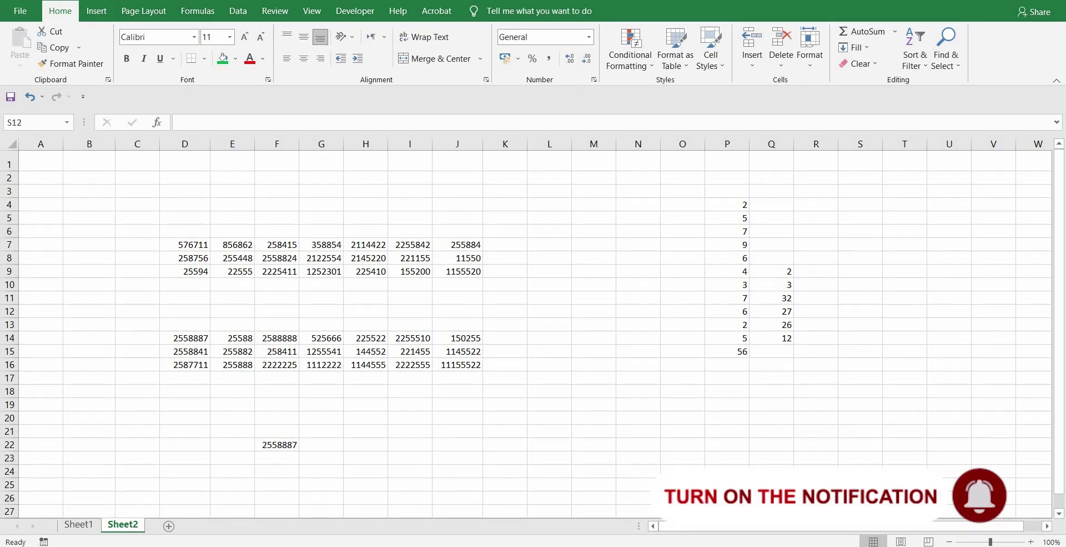
- Switch to Sheet1 and select cells B5, B6 and B2 in the Name column
left_click(81, 525)
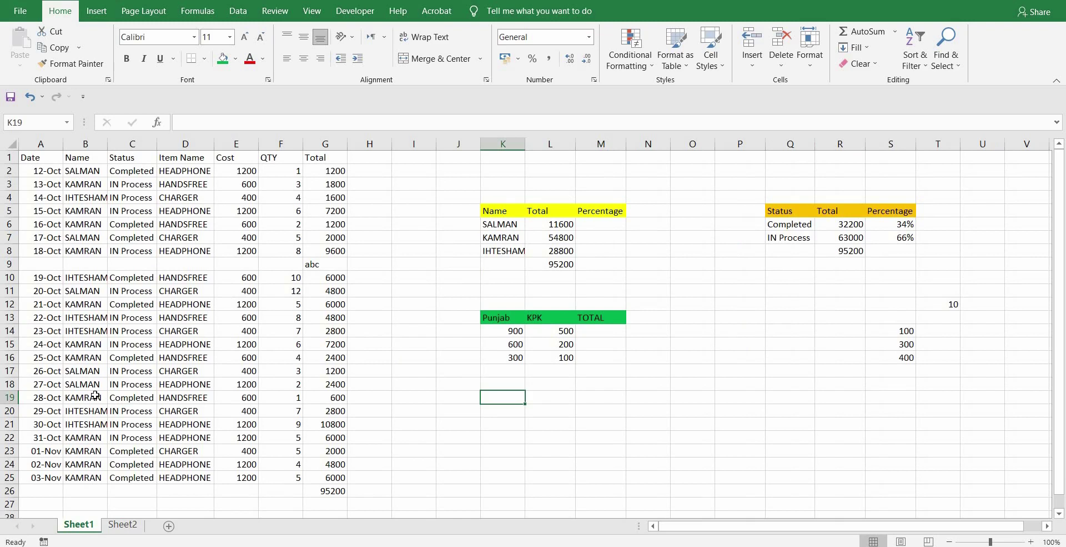
scroll(95, 395, "down", 2)
scroll(91, 389, "up", 2)
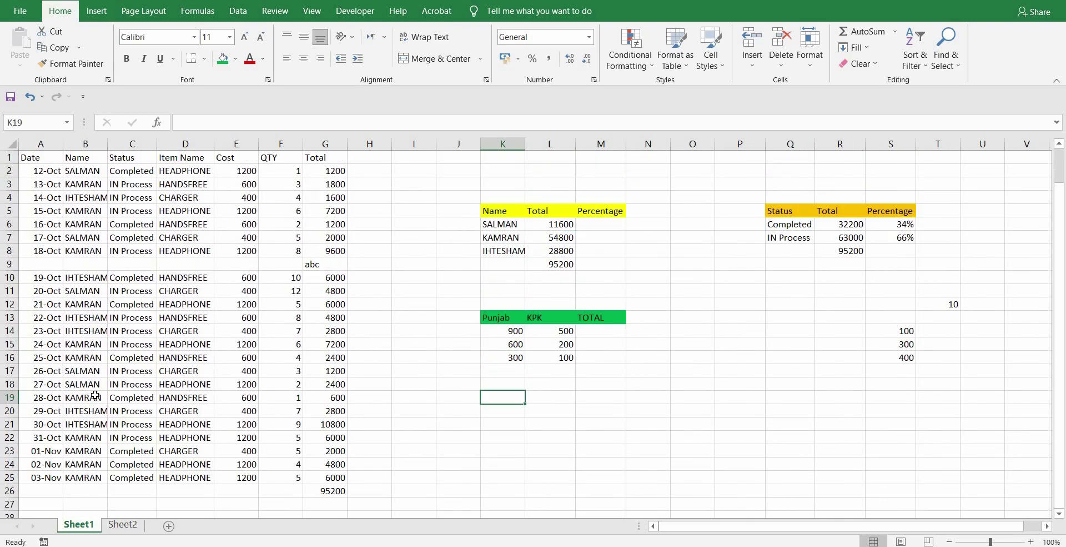
left_click(79, 209)
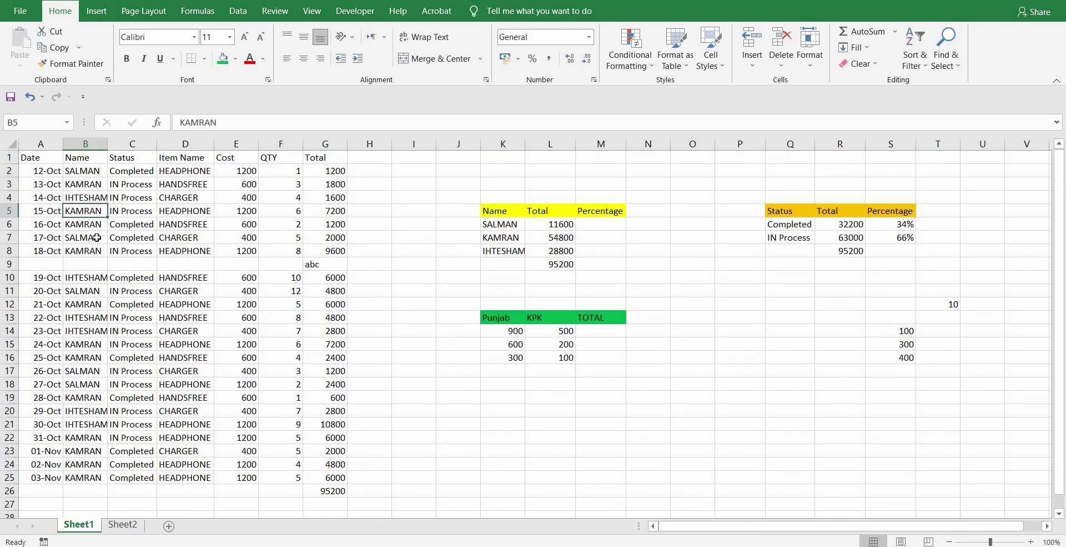
left_click(88, 229)
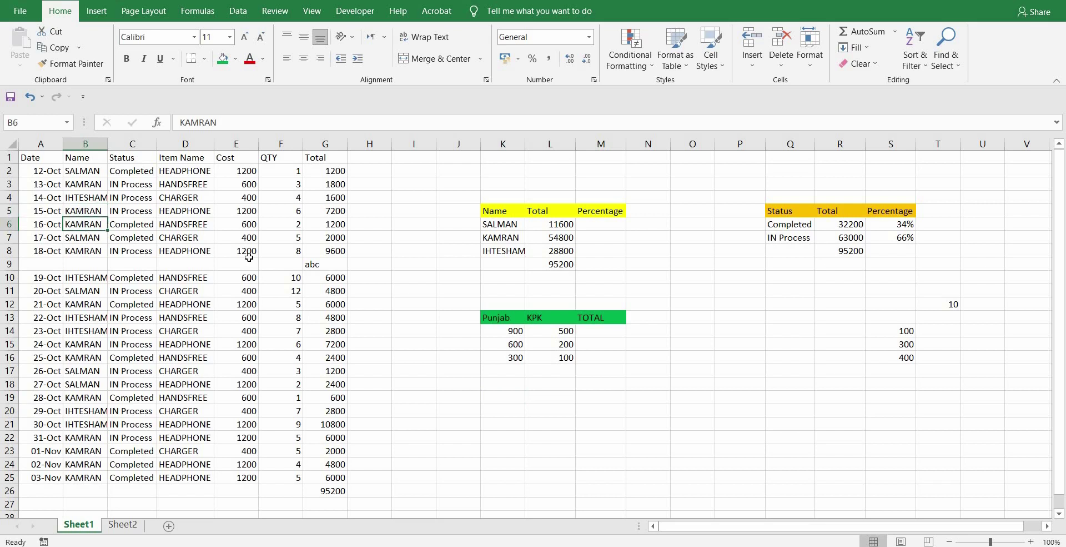
left_click(71, 172)
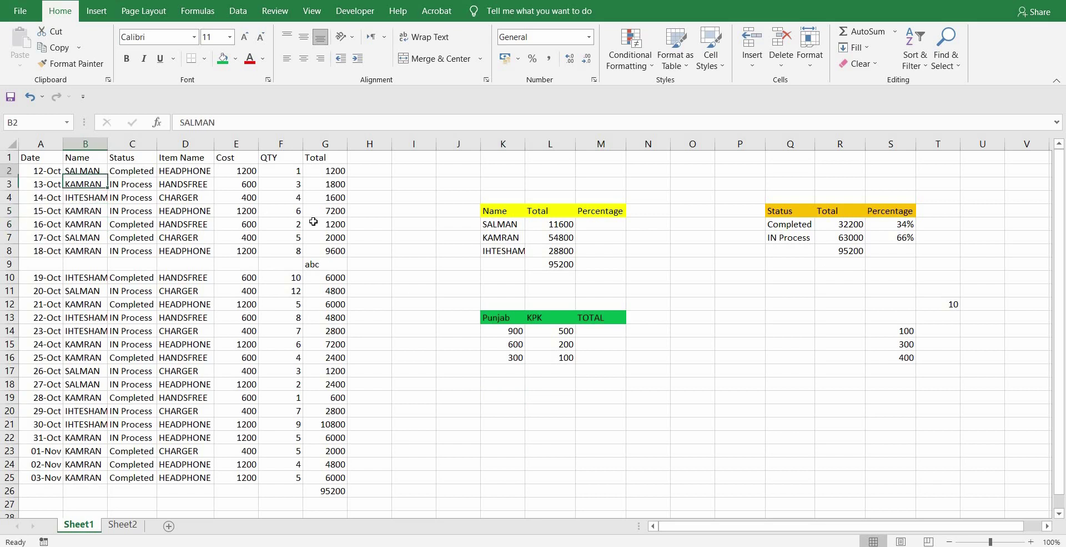
- Turn on header filters, filter Name to only IHTESHAM, then undo that filter
left_click(920, 62)
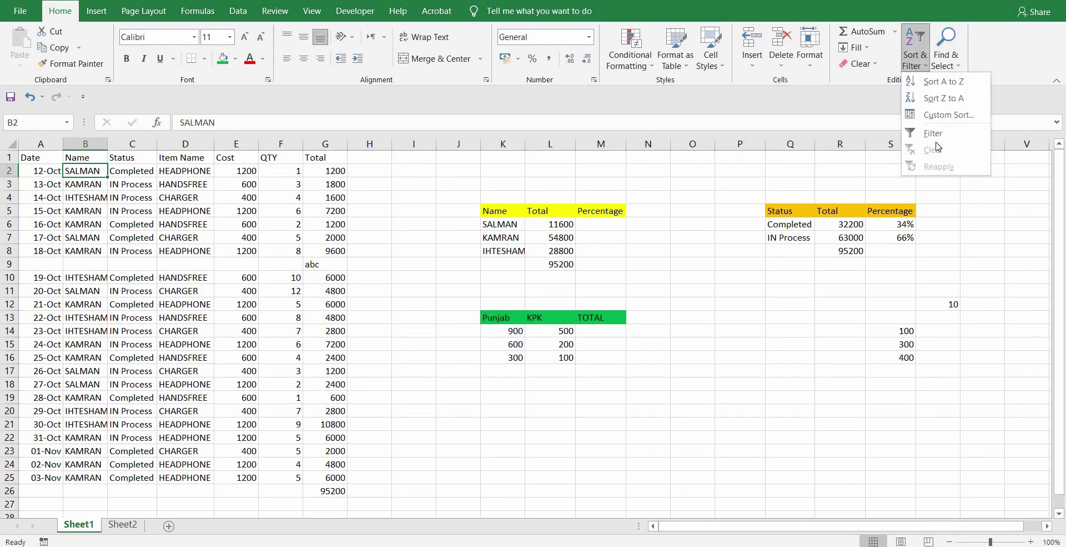
left_click(932, 134)
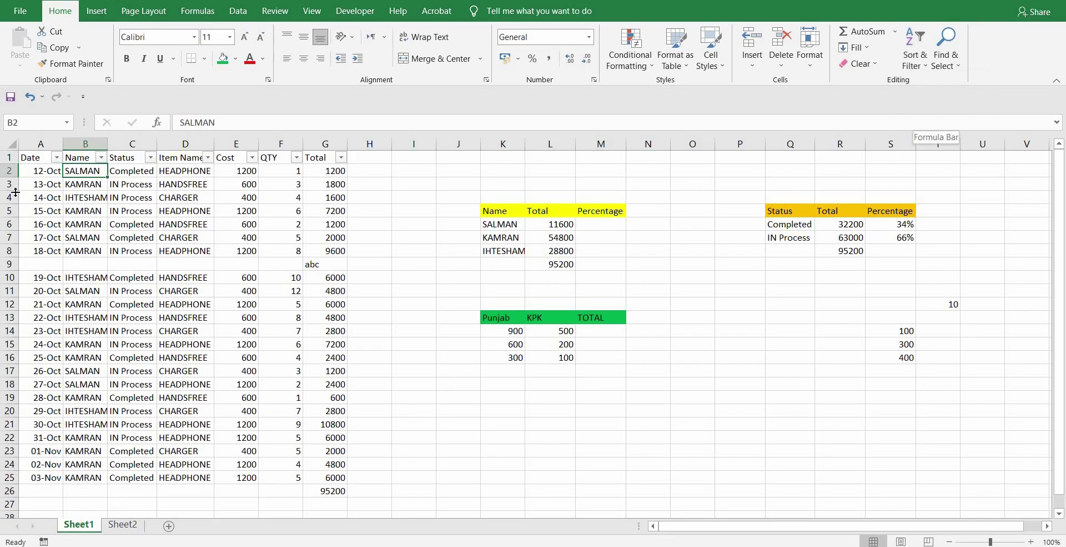
left_click(101, 159)
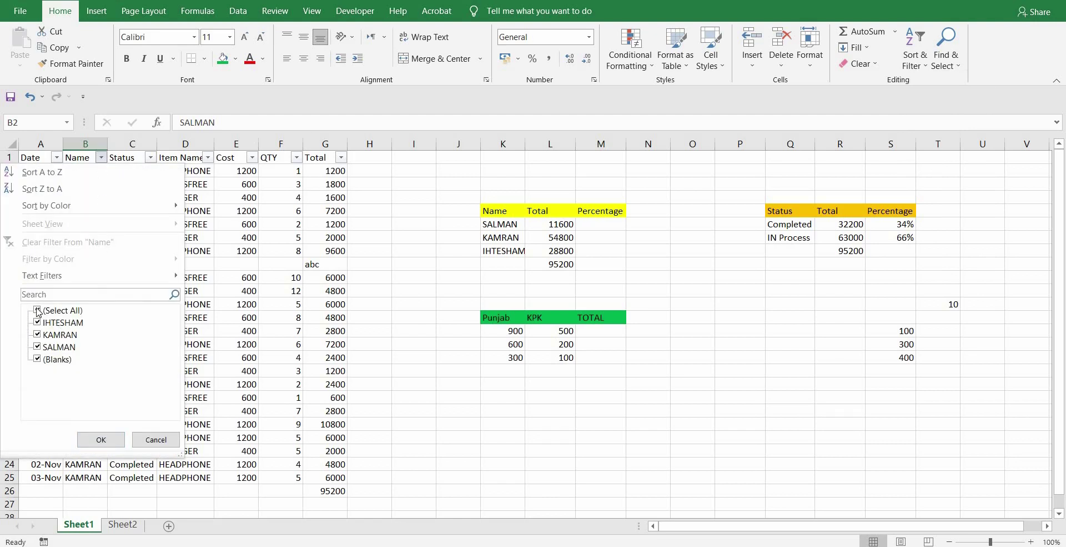
left_click(38, 311)
left_click(52, 295)
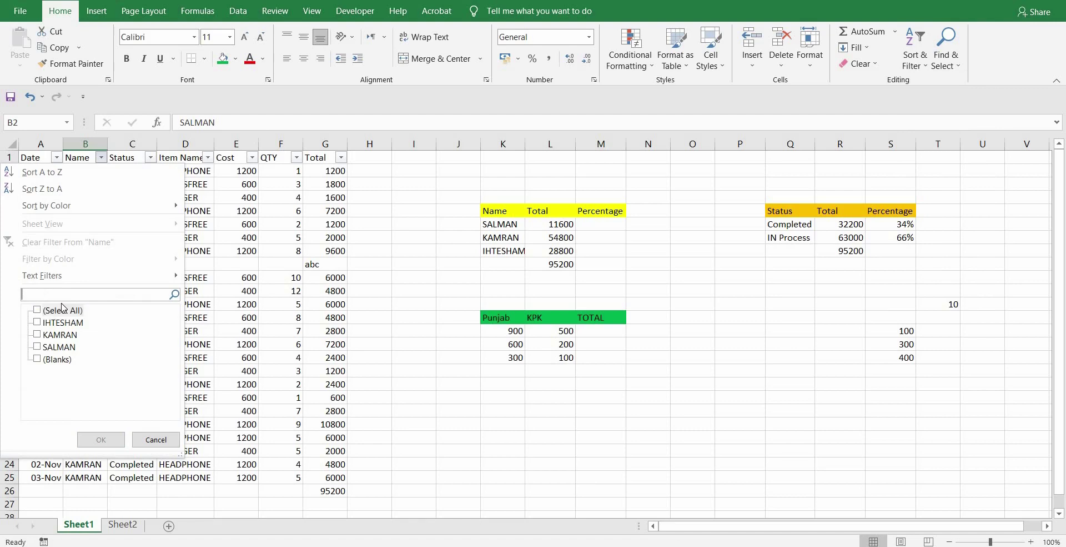
type("ihtes")
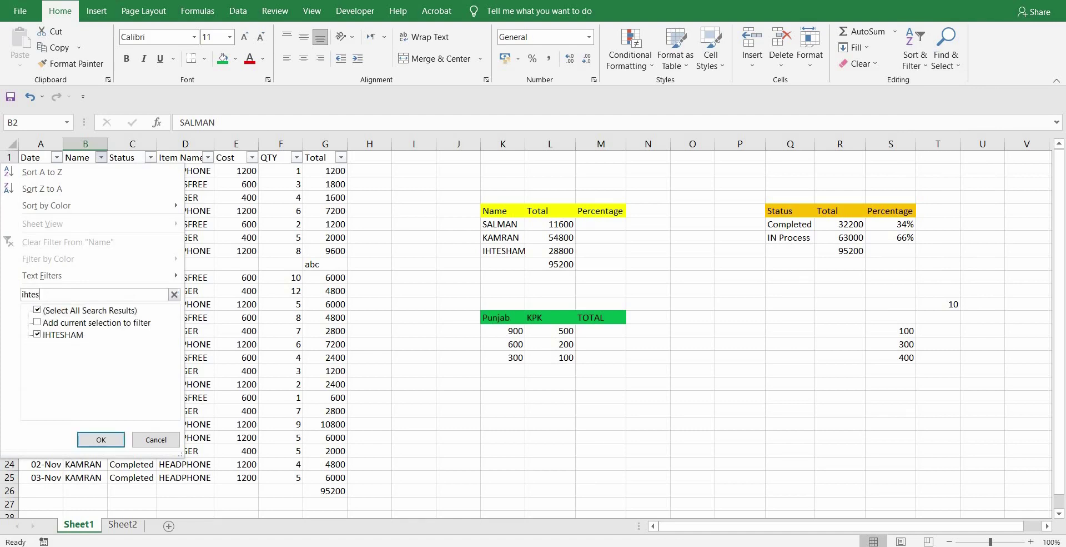
type("ham")
key("Return")
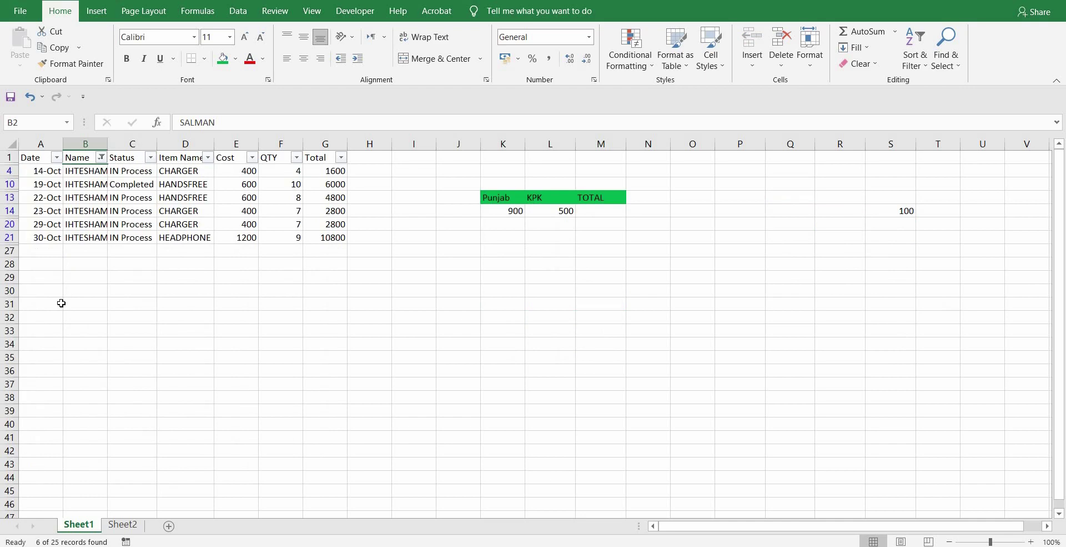
key("ctrl+z")
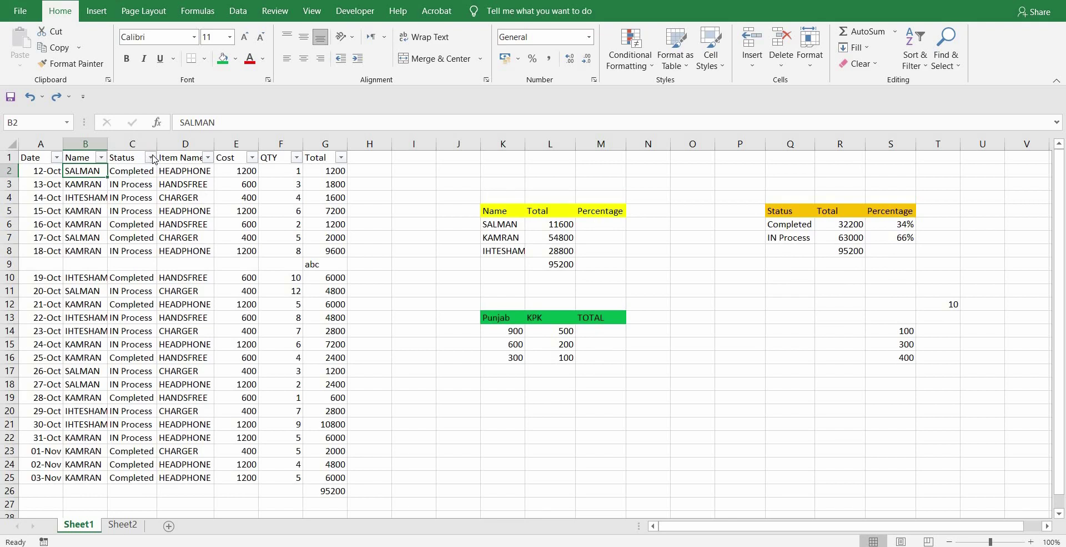
left_click(151, 158)
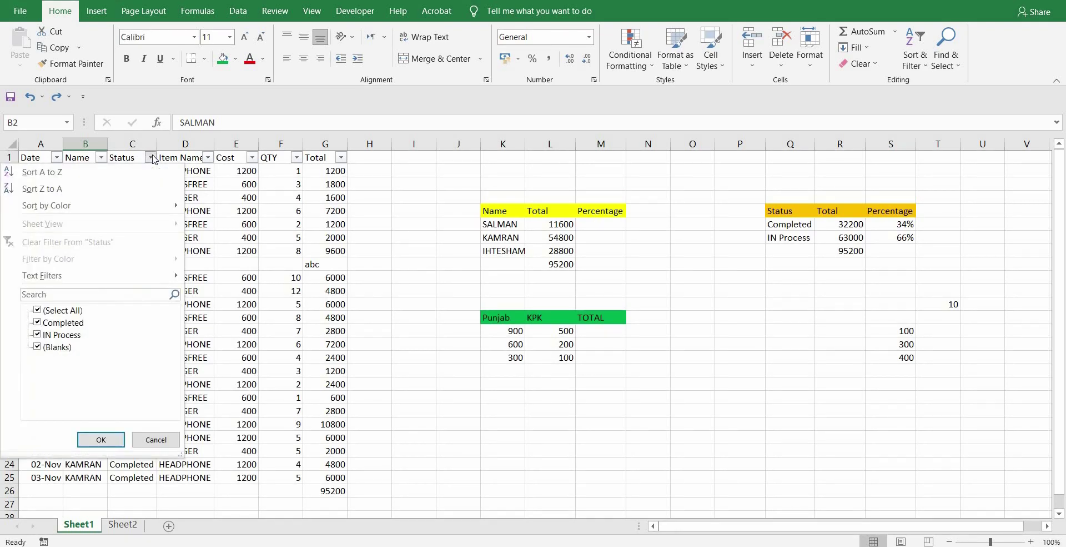
left_click(37, 311)
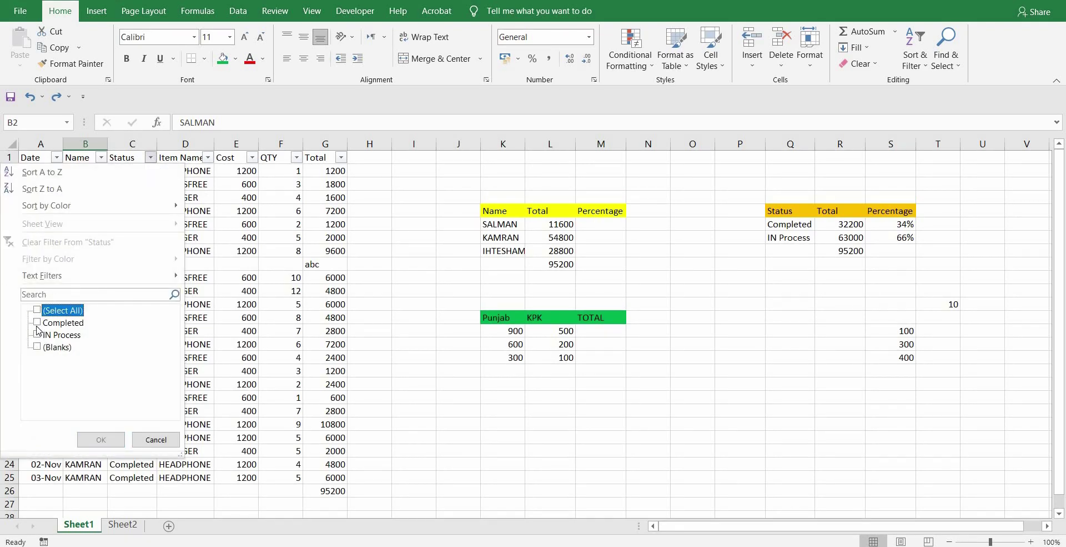
left_click(37, 323)
left_click(106, 439)
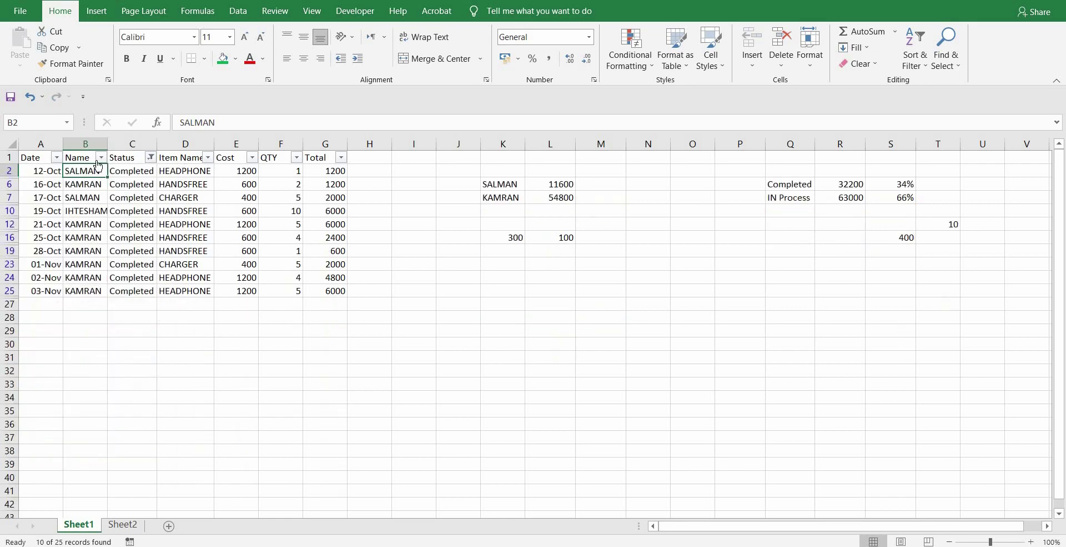
key("ctrl+z")
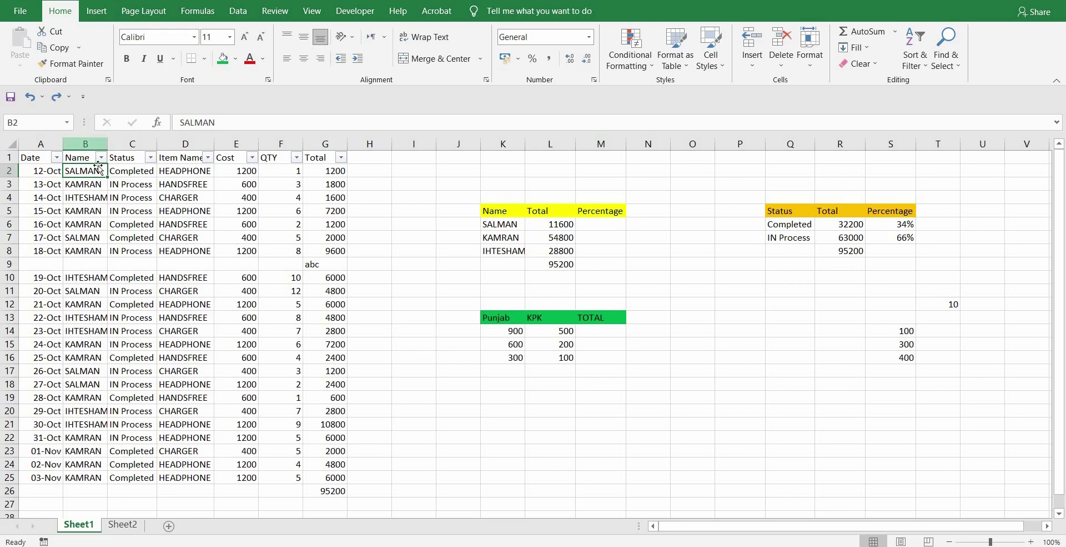
left_click(251, 158)
mouse_move(167, 275)
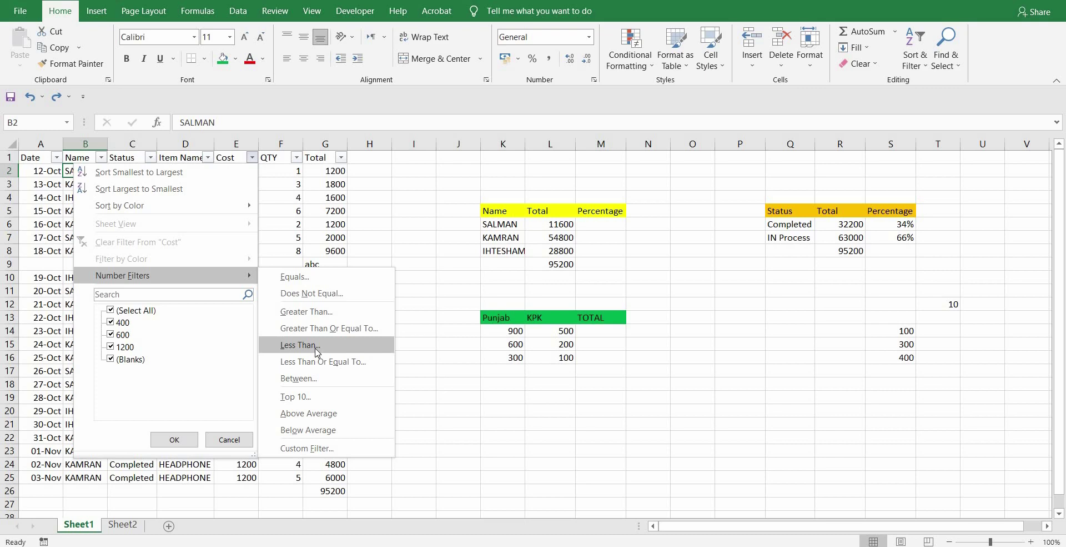
left_click(317, 346)
type("600")
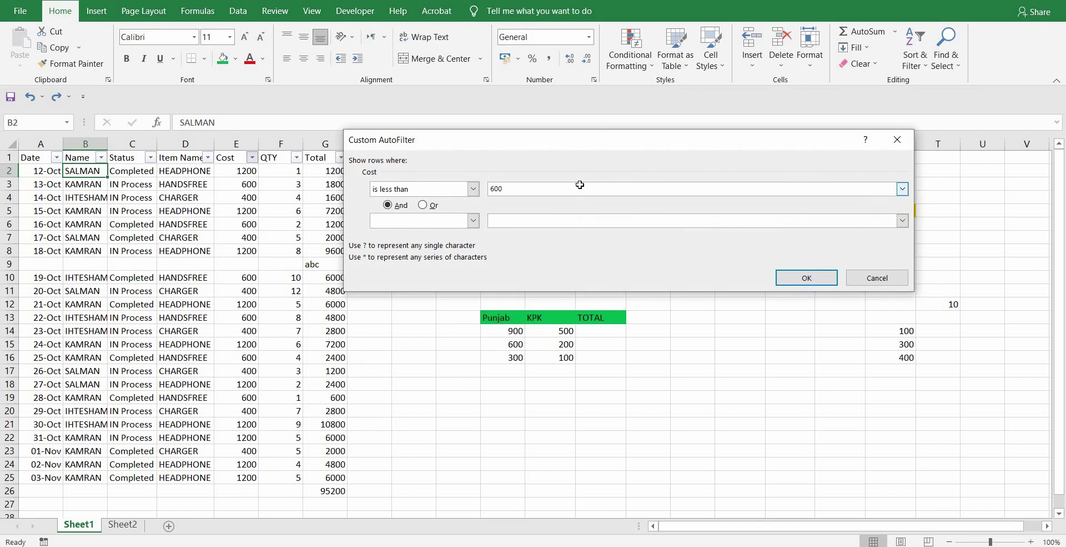
key("Return")
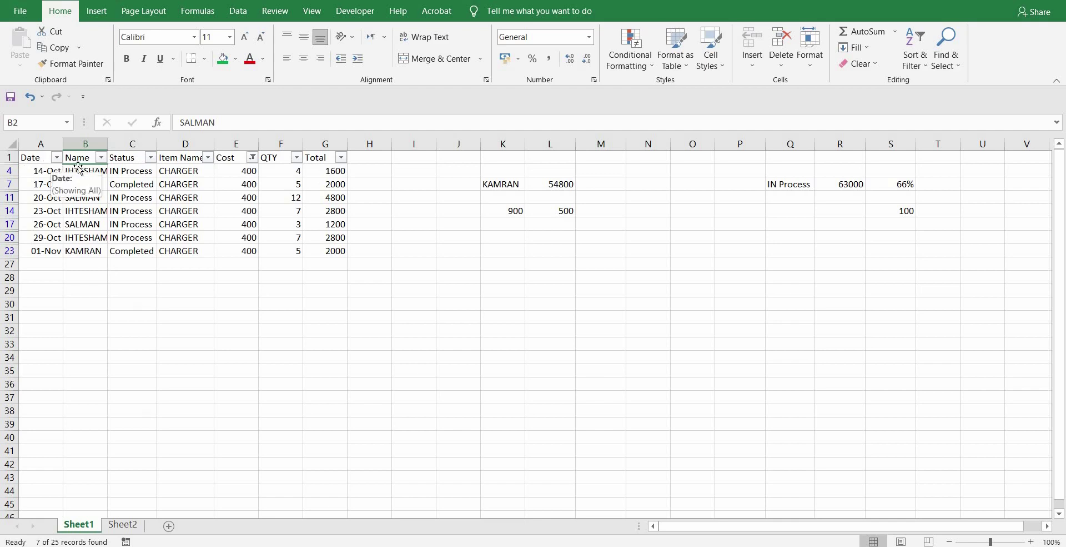
key("ctrl+z")
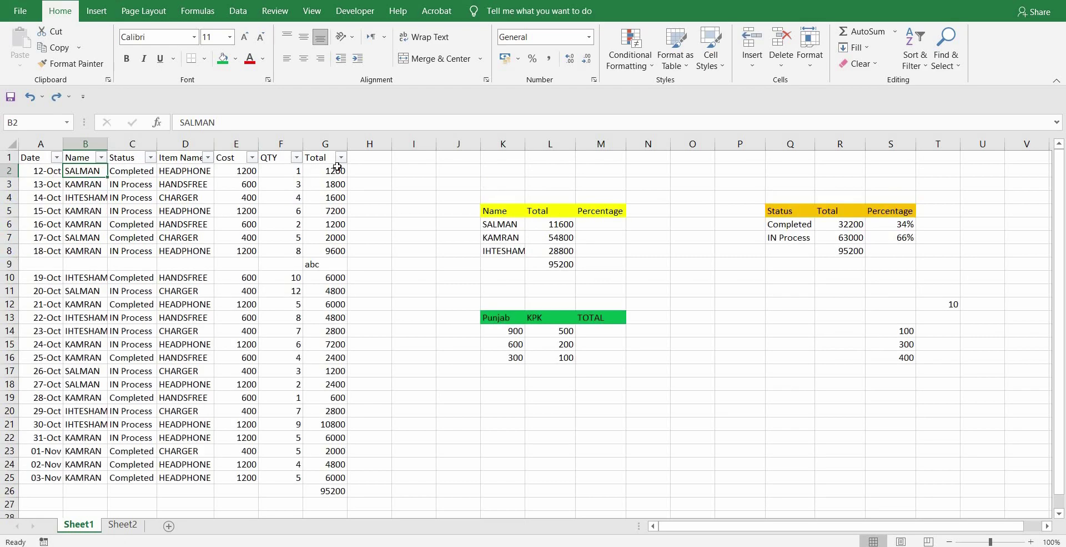
- Filter Total to values less than 2000, then switch filtering off with Ctrl+Shift+L
left_click(341, 158)
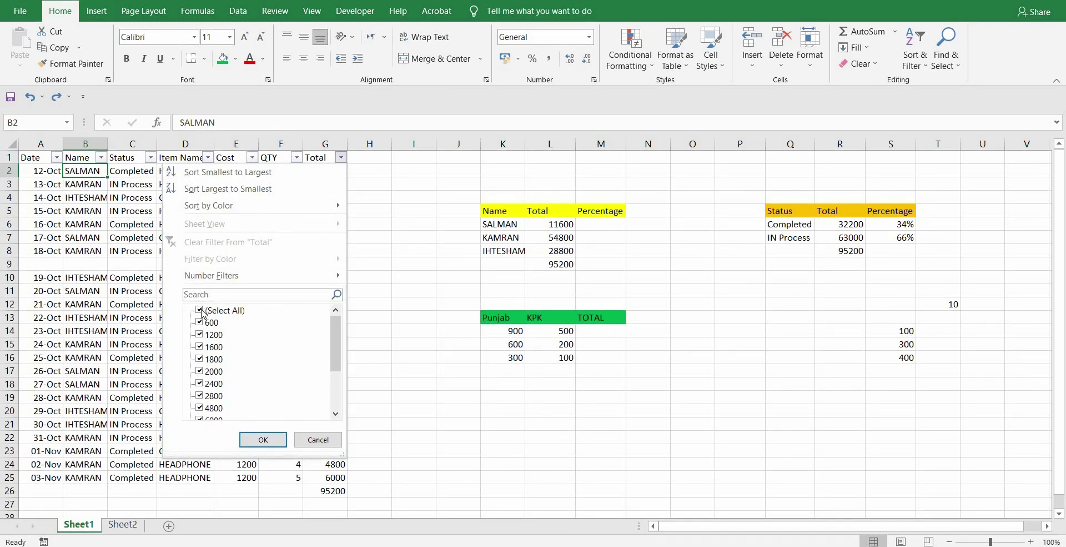
key("space")
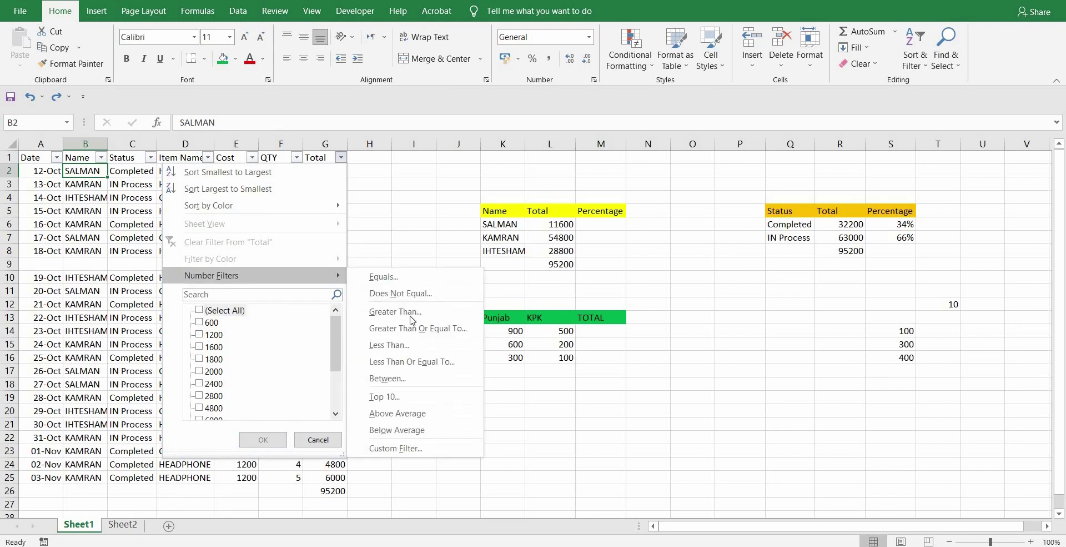
left_click(425, 346)
type("2000")
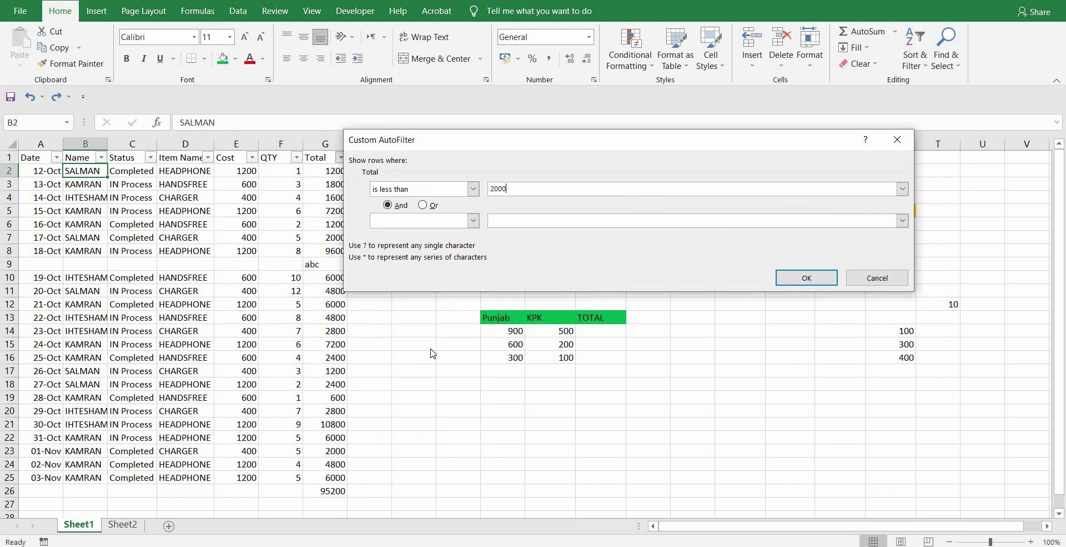
key("Return")
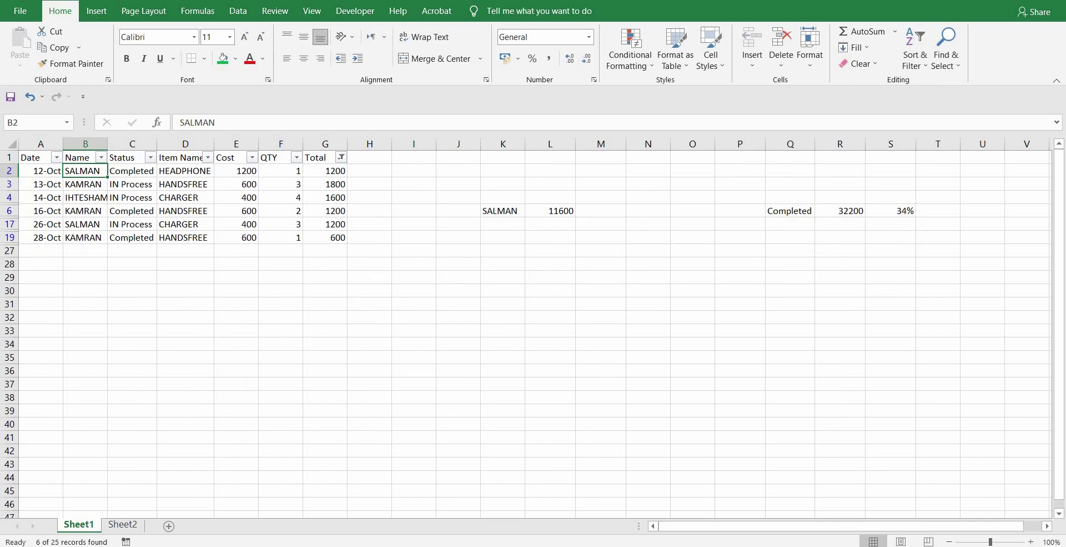
key("ctrl+shift+l")
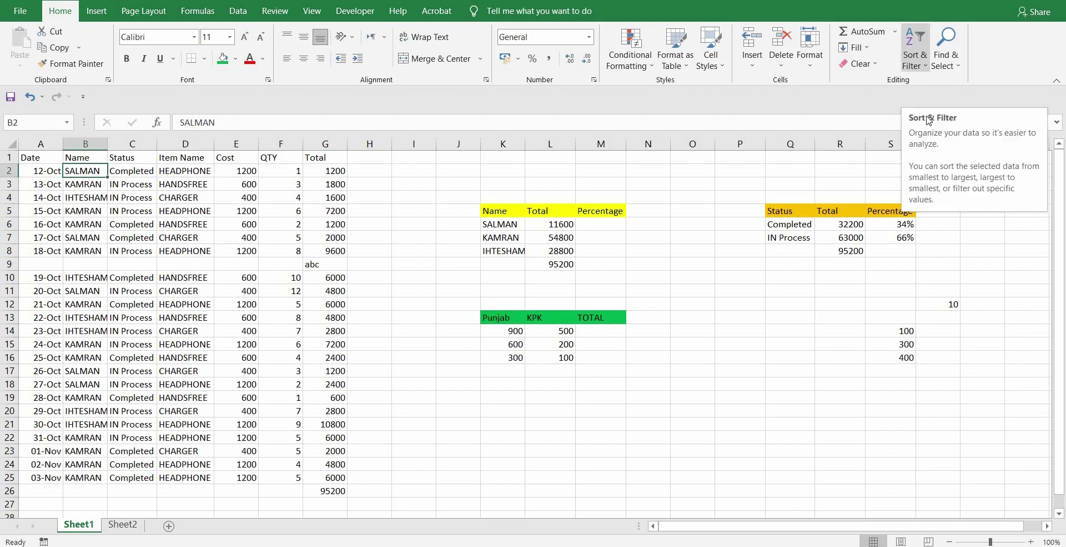
left_click(911, 54)
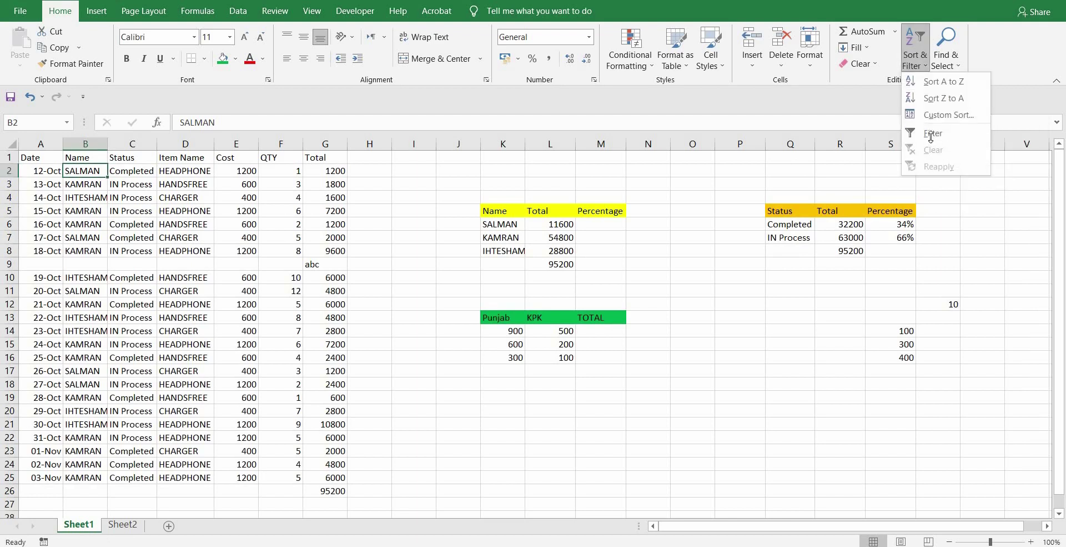
left_click(933, 134)
left_click(911, 50)
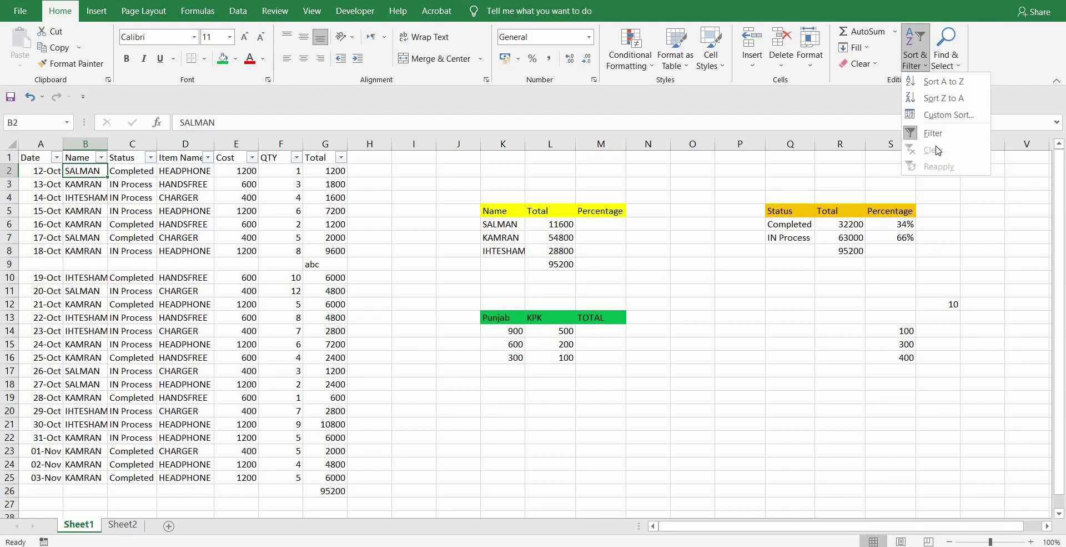
left_click(933, 133)
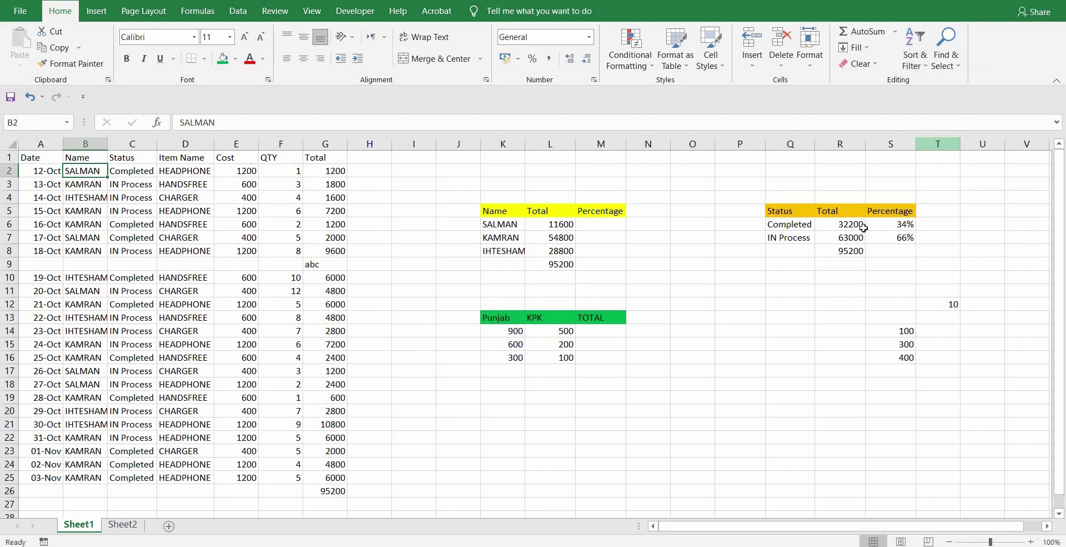
- Enter =SUM(K14+L14) in M14 and fill it down through M16
left_click(599, 329)
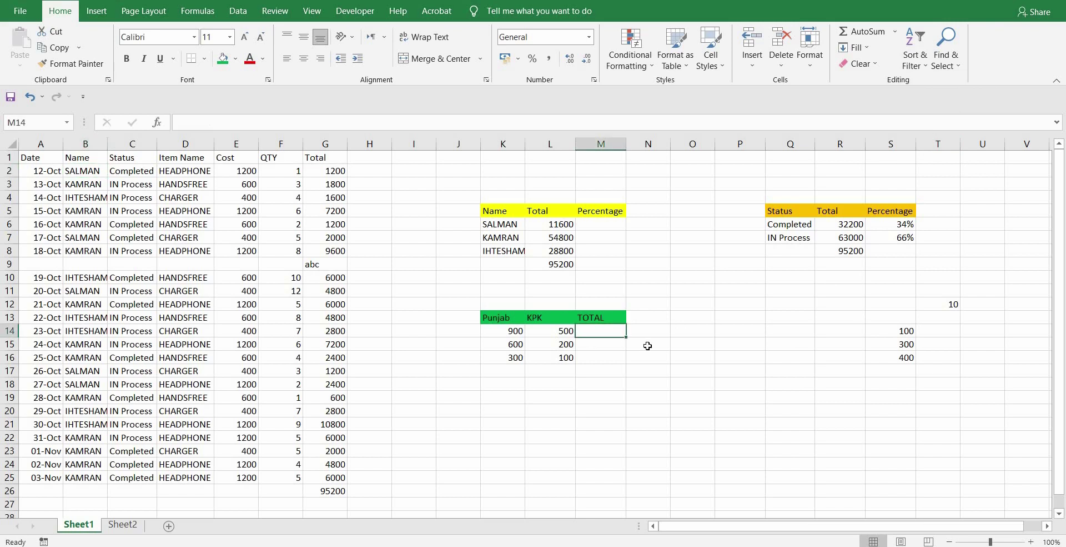
left_click(510, 331)
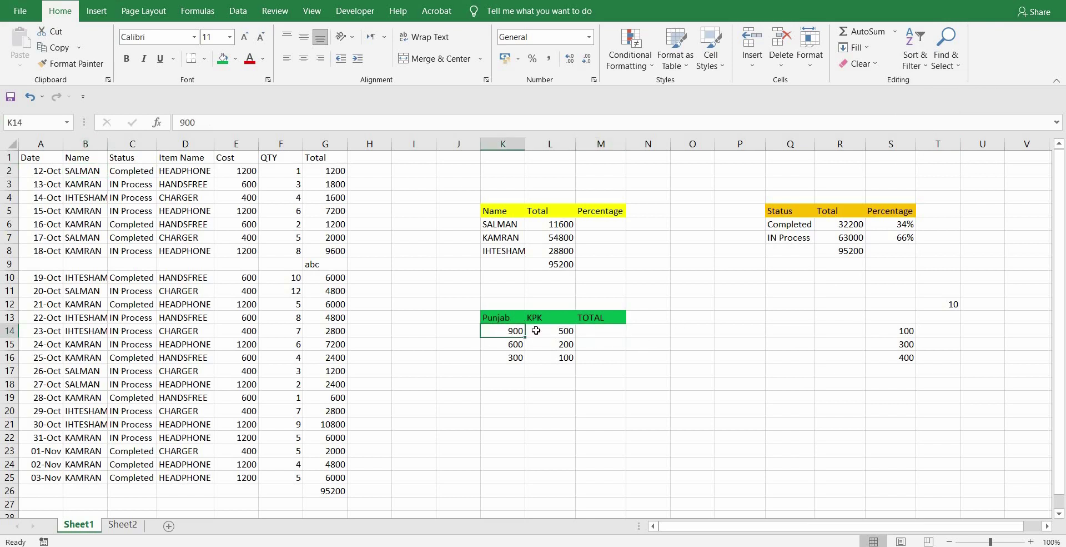
left_click(610, 333)
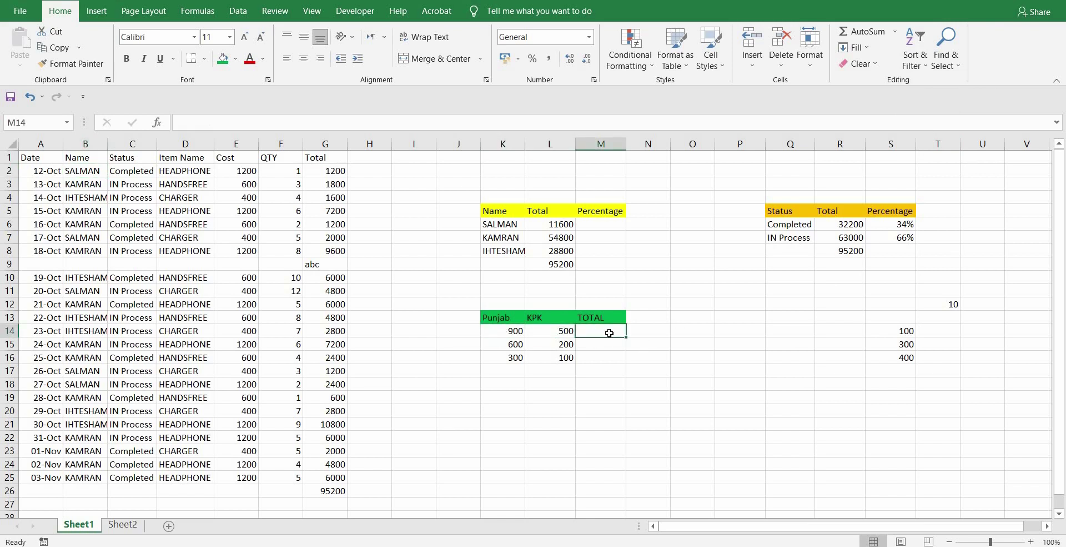
type("=")
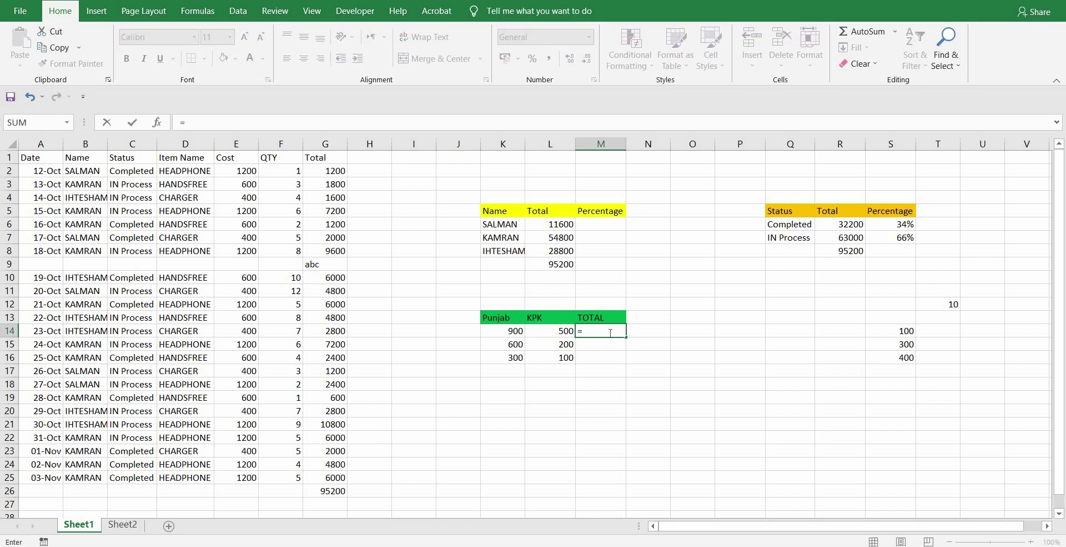
type("SUM(")
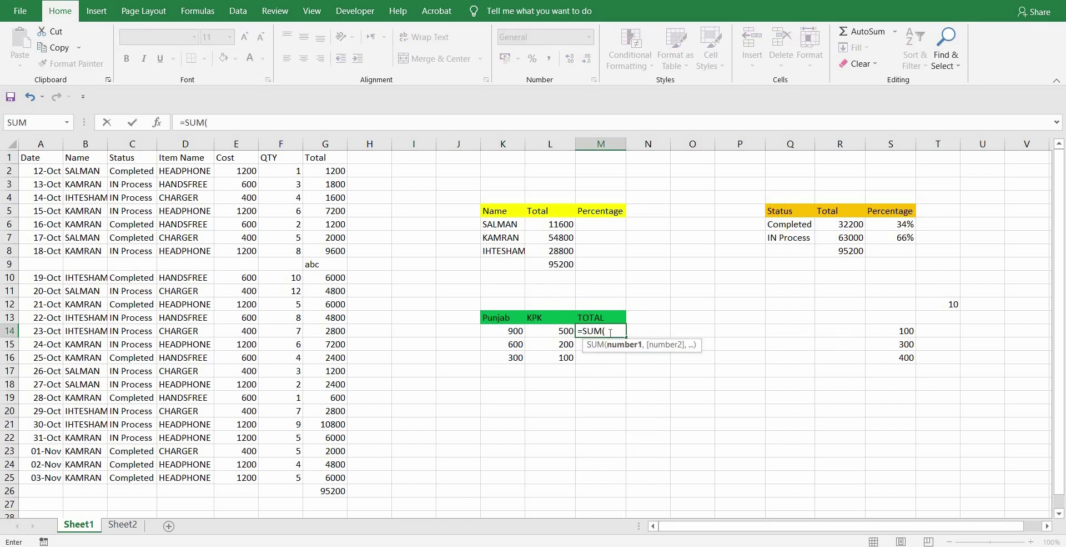
left_click(509, 333)
type("+")
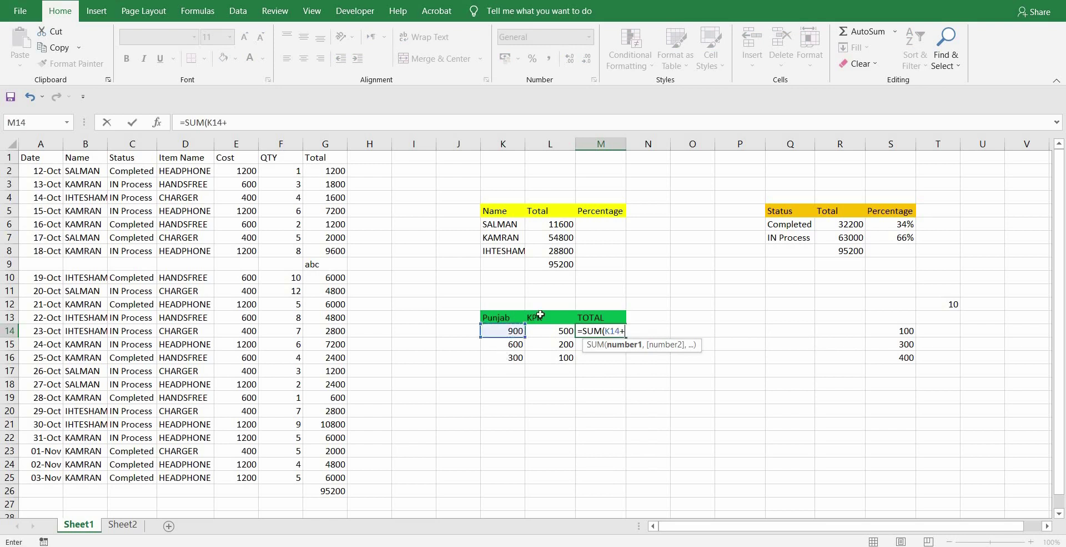
left_click(563, 332)
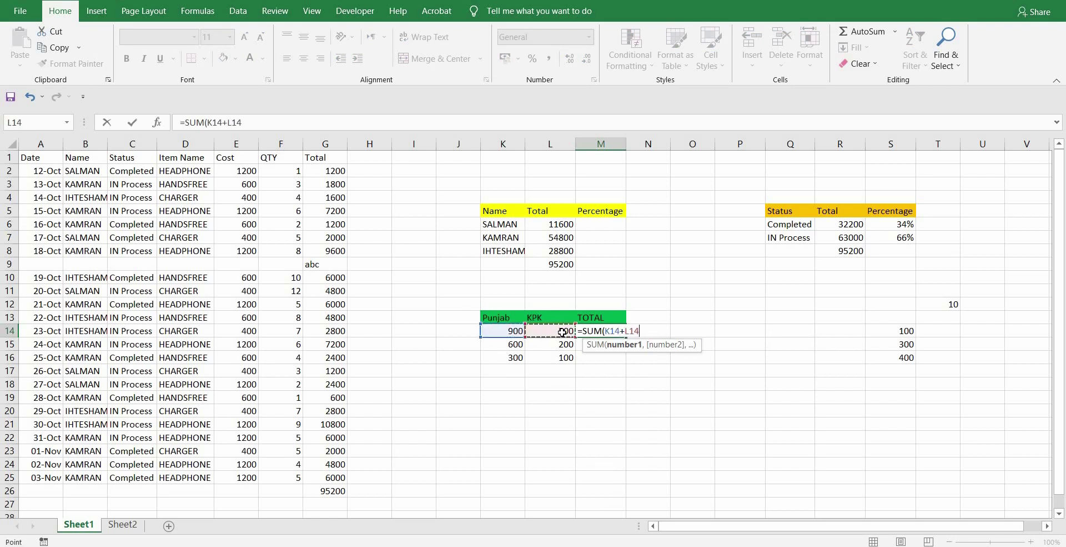
key("Return")
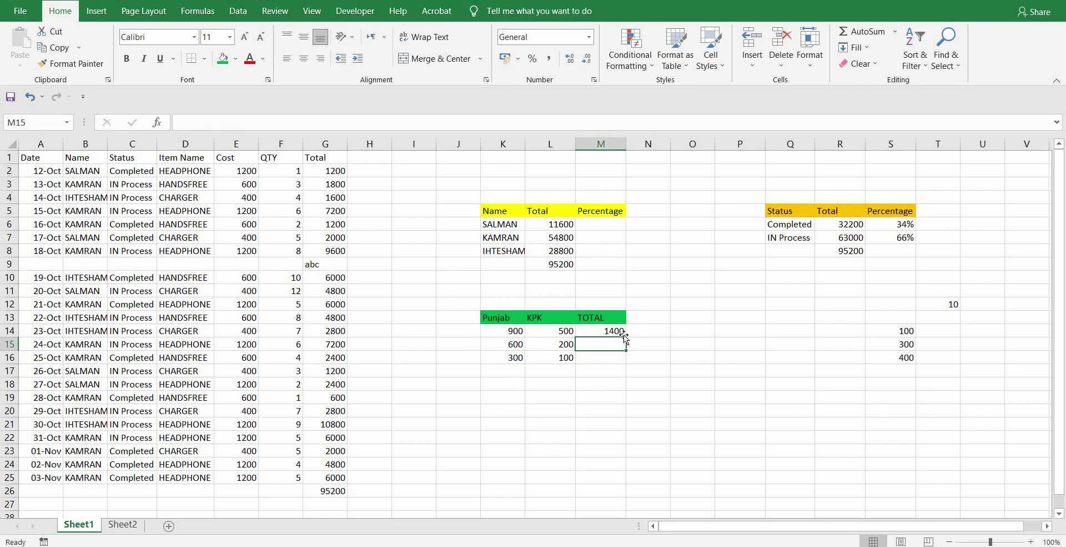
key("Up")
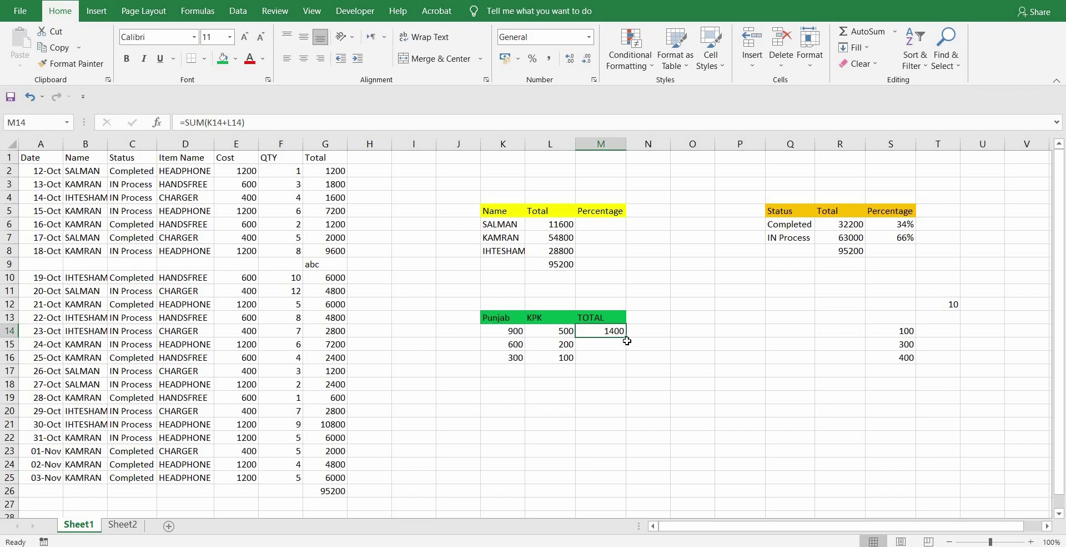
left_click_drag(625, 337, 629, 388)
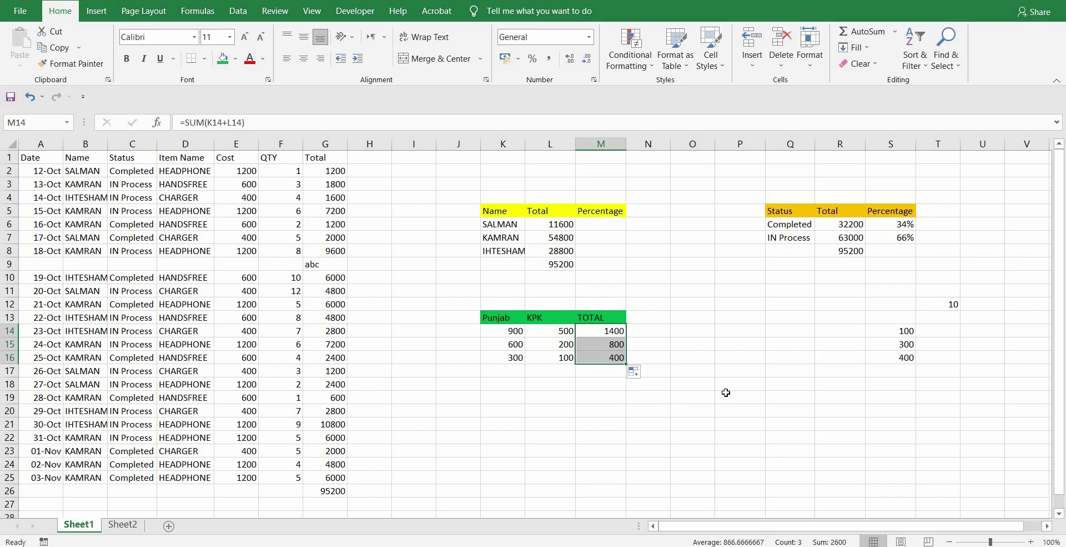
left_click(905, 331)
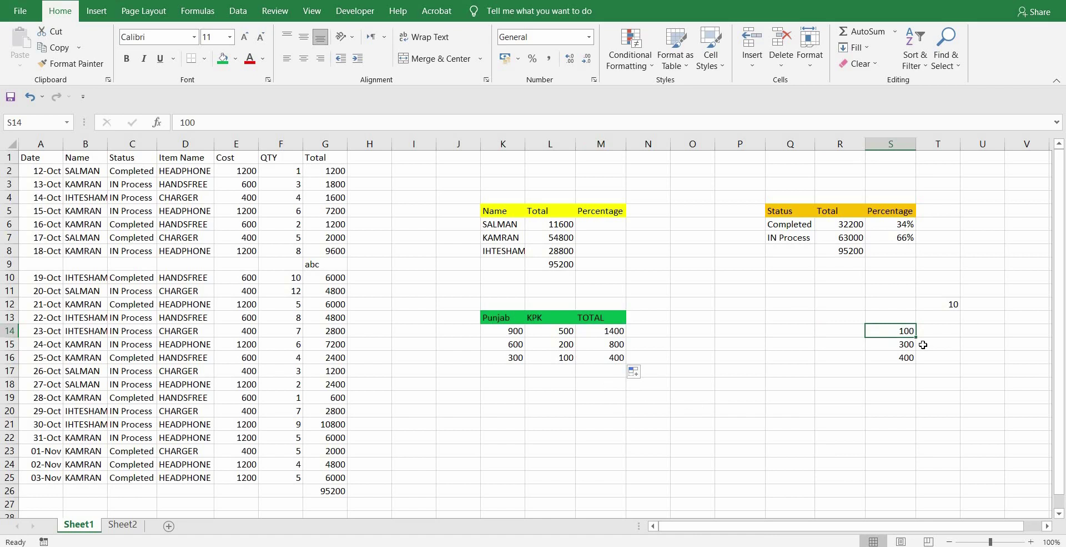
left_click(955, 303)
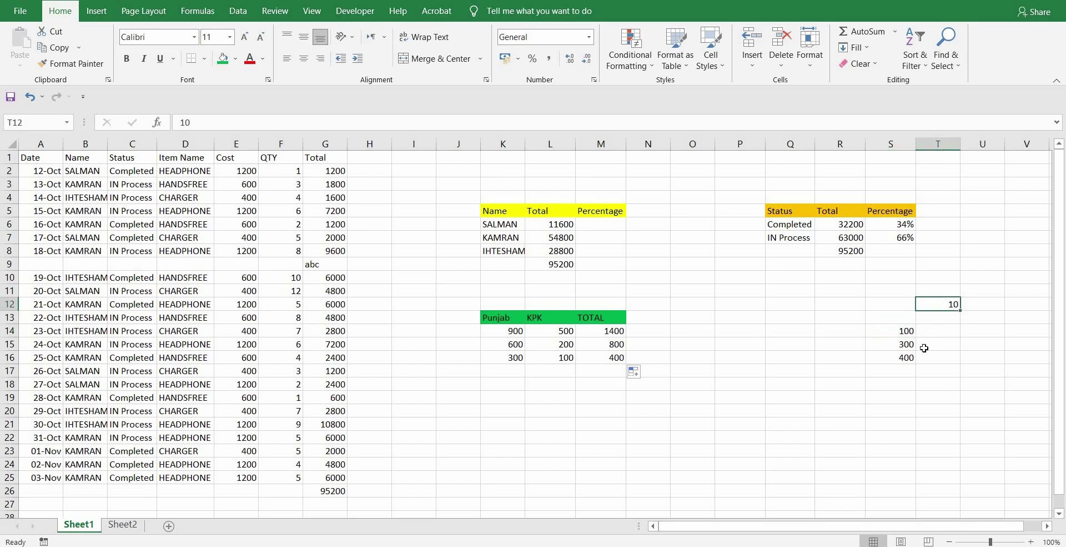
key("Down")
key("Down")
key("Left")
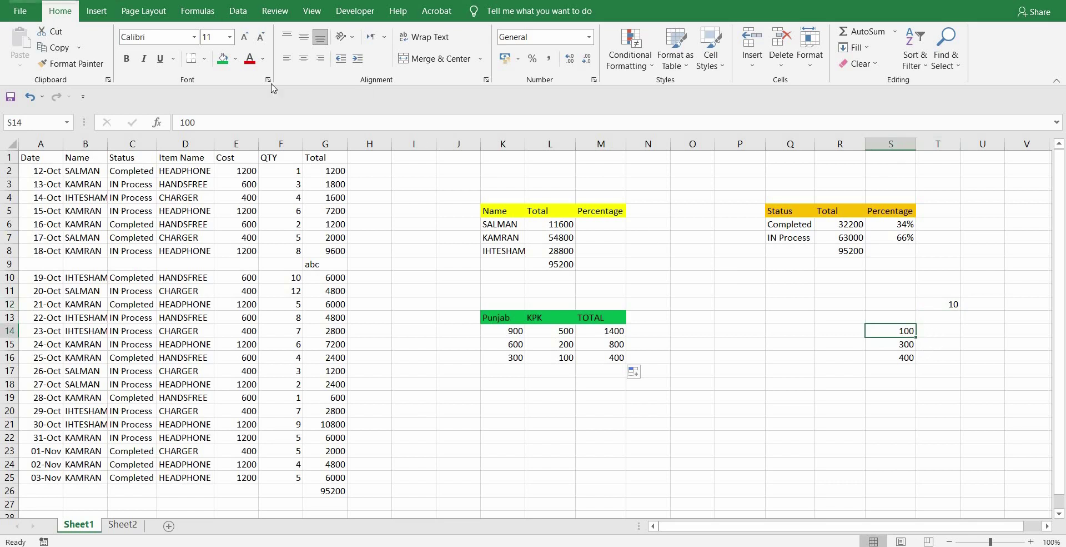
left_click(941, 331)
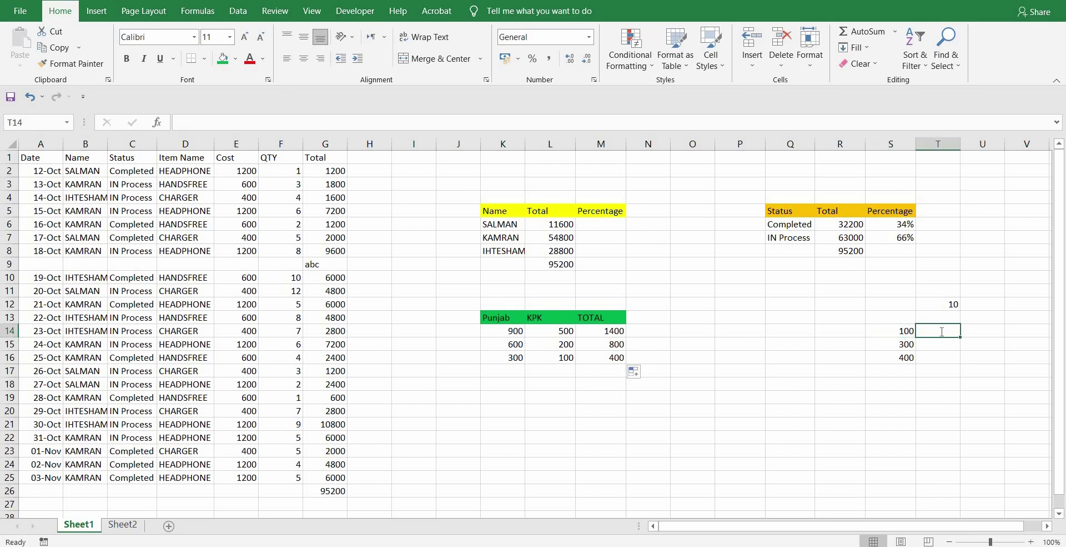
- Enter =SUM(S14*T12) in T14, giving 1000
type("=SUM(")
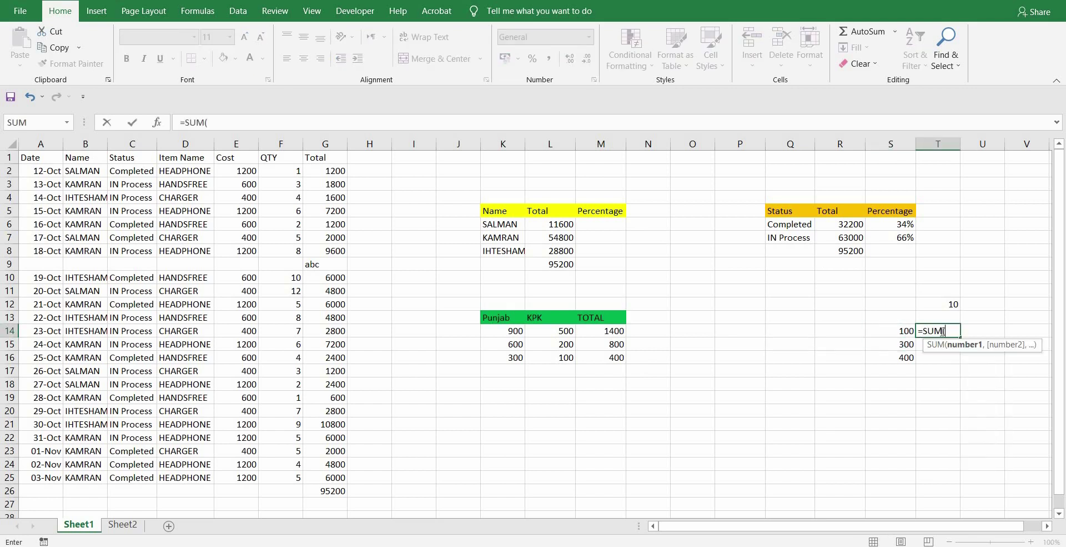
left_click(902, 332)
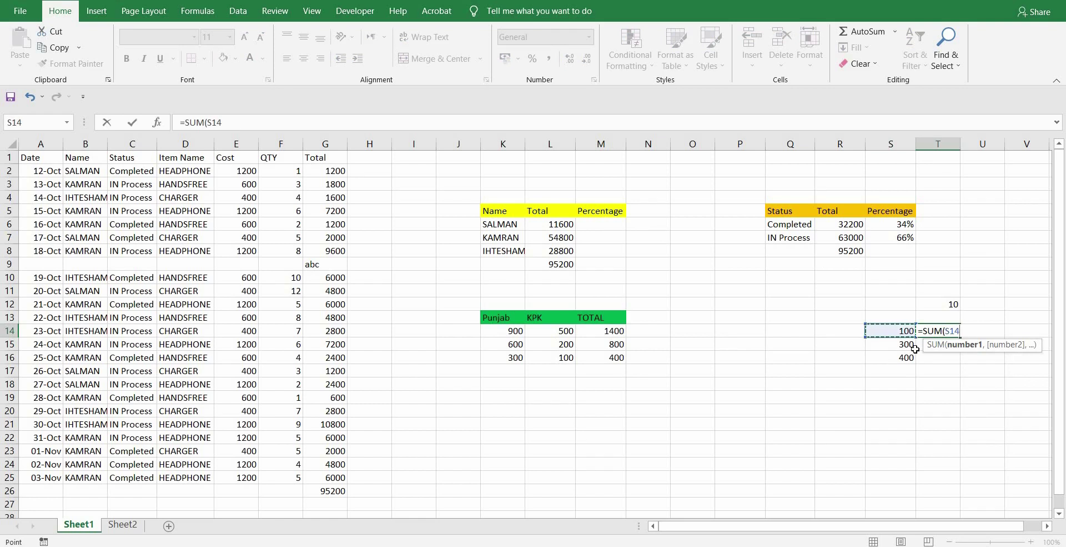
type("*")
left_click(953, 306)
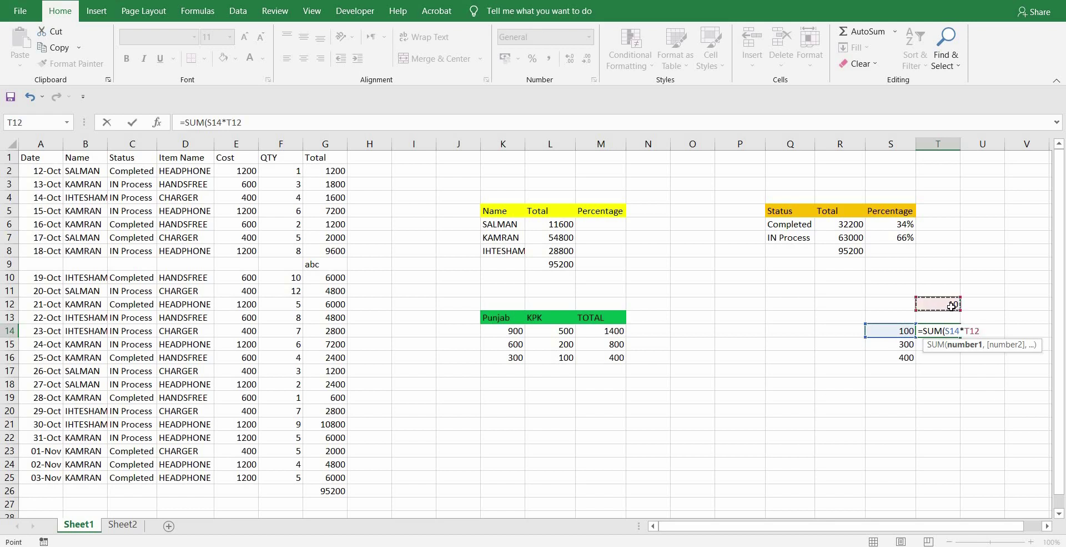
key("Return")
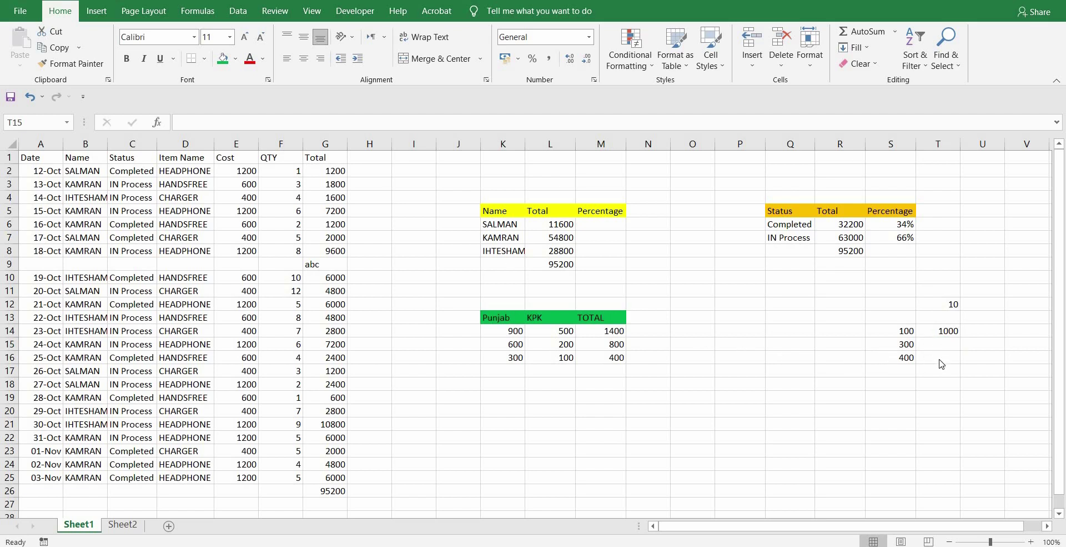
left_click(951, 330)
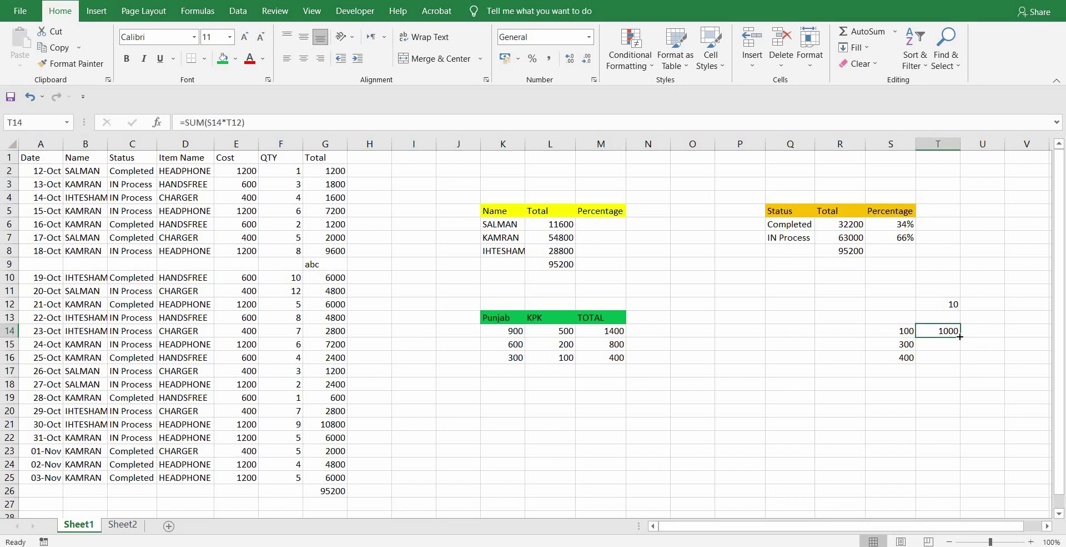
left_click_drag(961, 341, 960, 362)
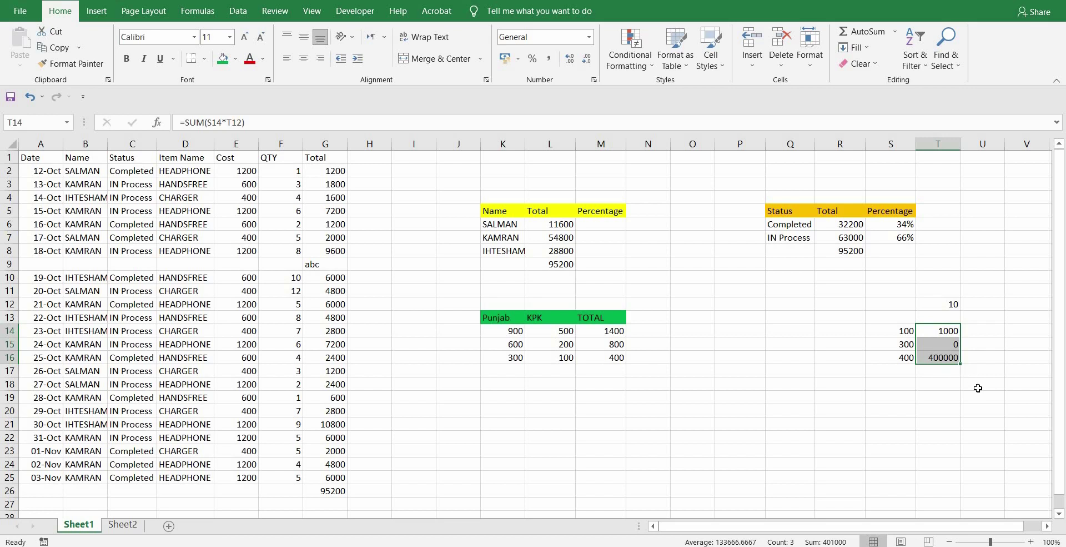
key("ctrl+z")
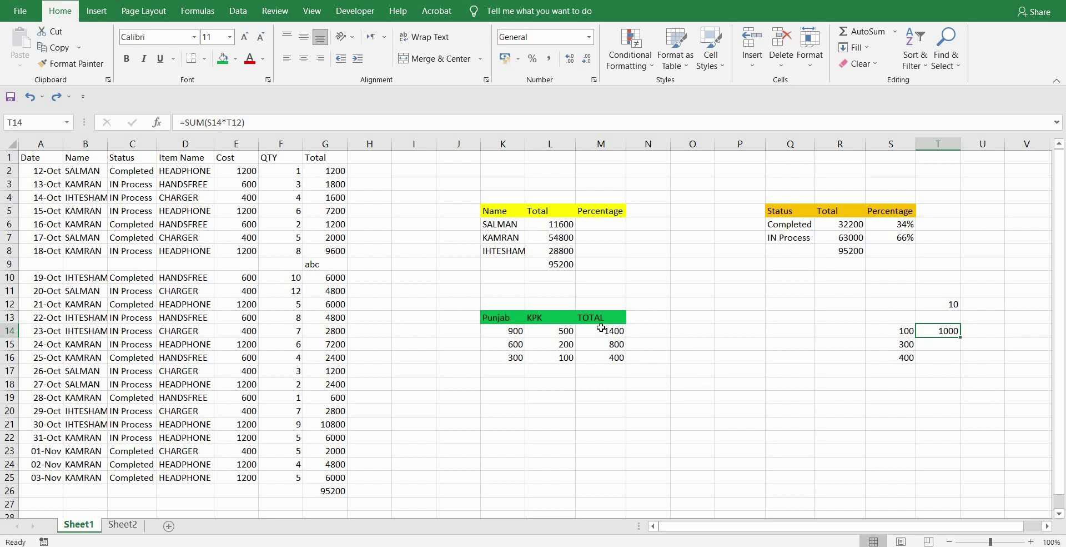
left_click(607, 331)
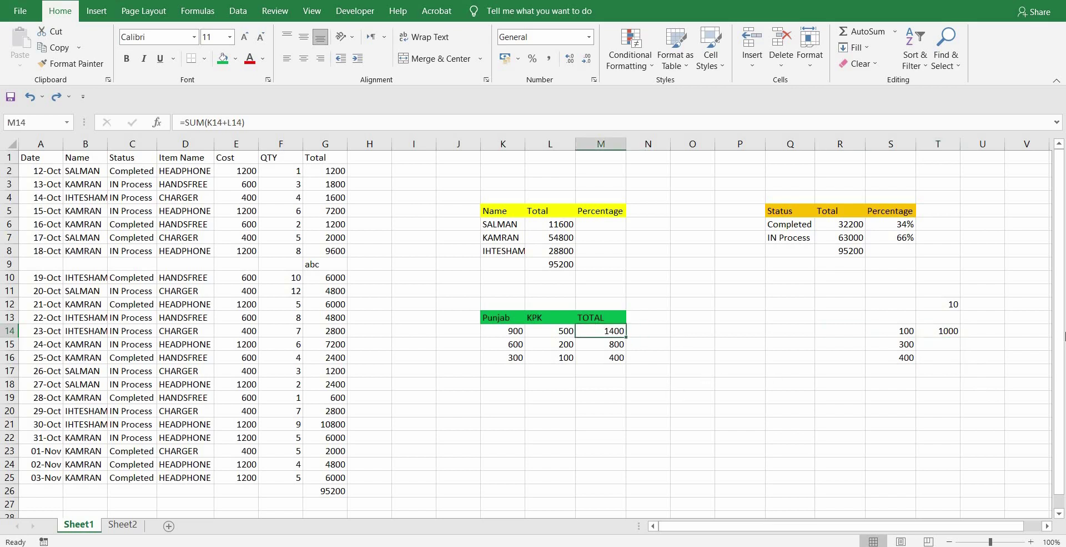
left_click(943, 333)
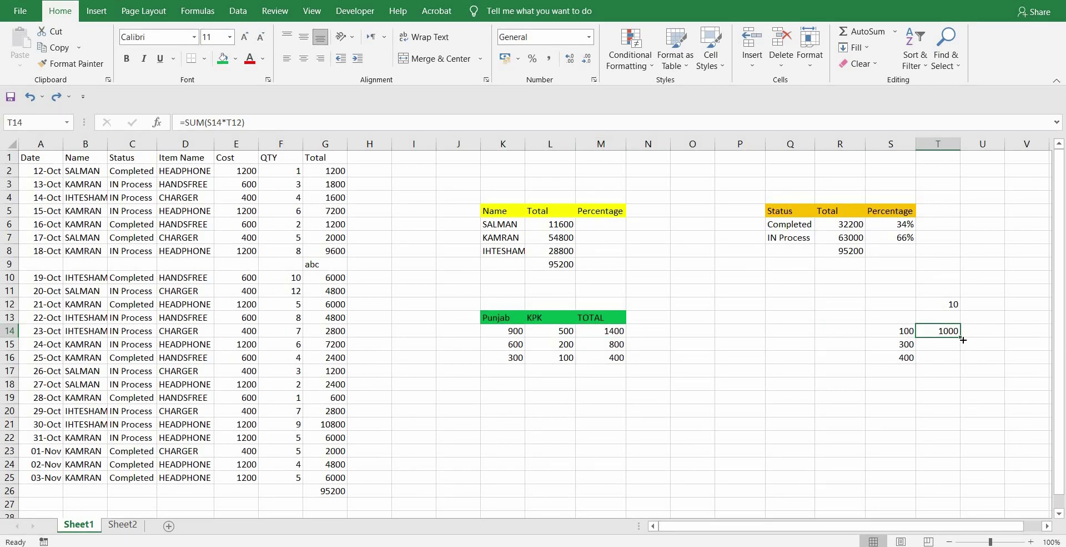
left_click_drag(960, 336, 958, 360)
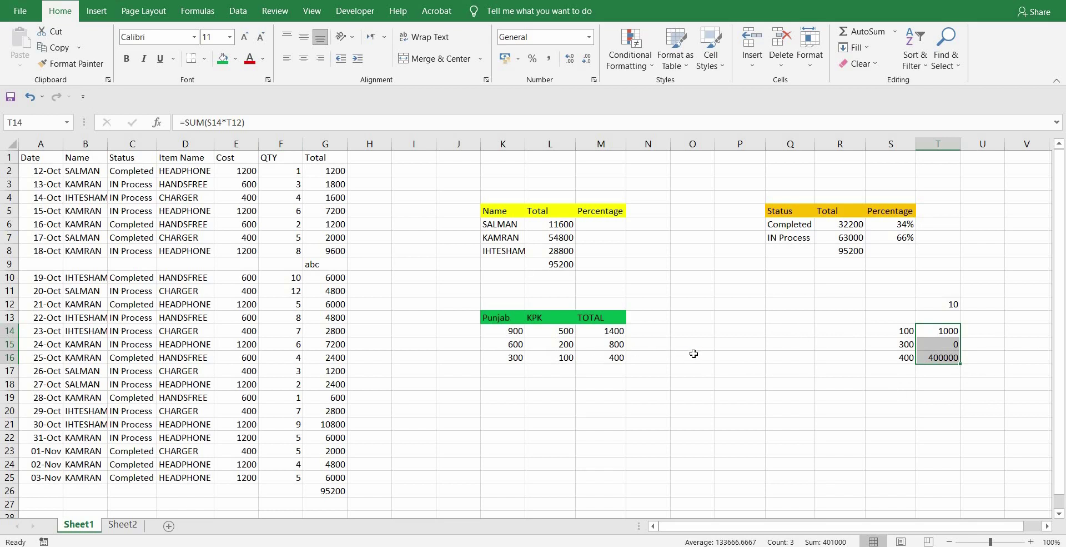
key("ctrl+z")
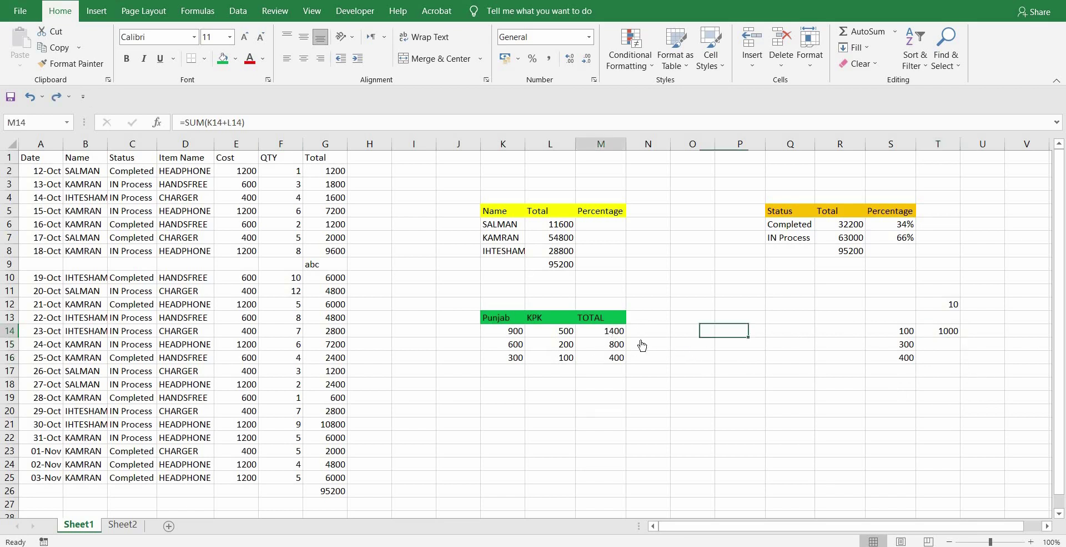
- Check the M14 and M15 formulas, fill M16 with Ctrl+D, and verify its K16+L16 sum
double_click(611, 331)
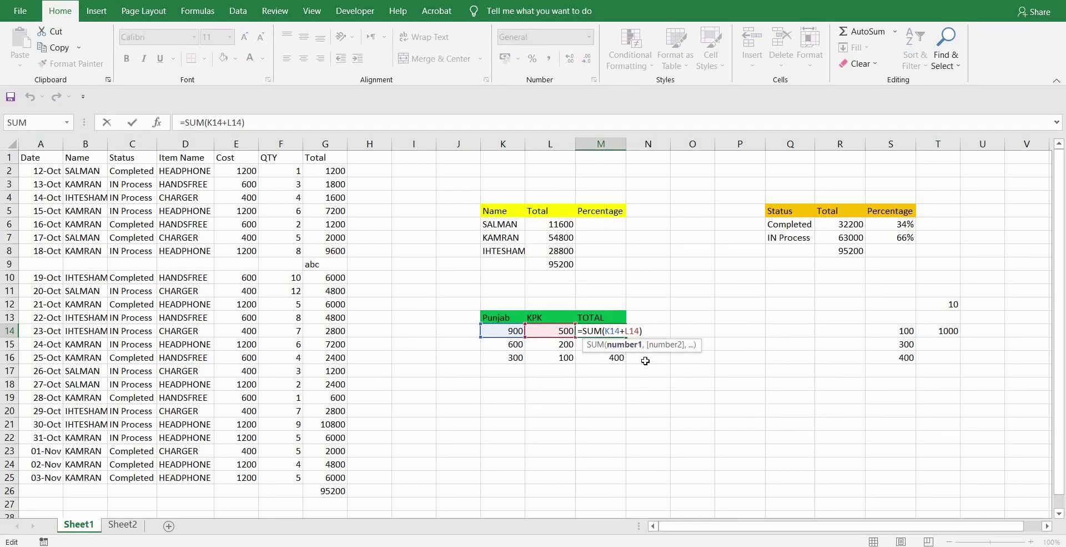
left_click(688, 395)
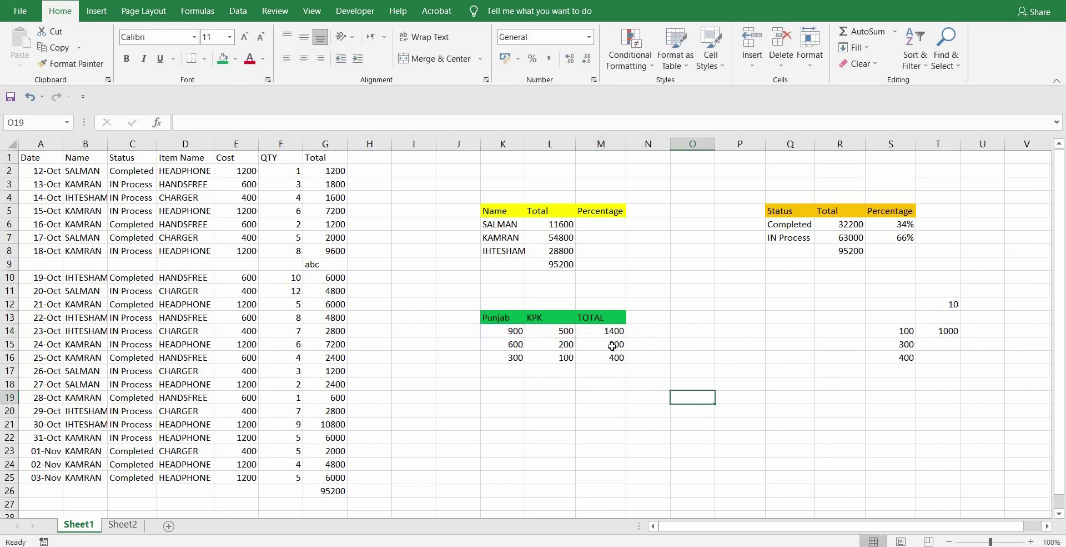
double_click(613, 344)
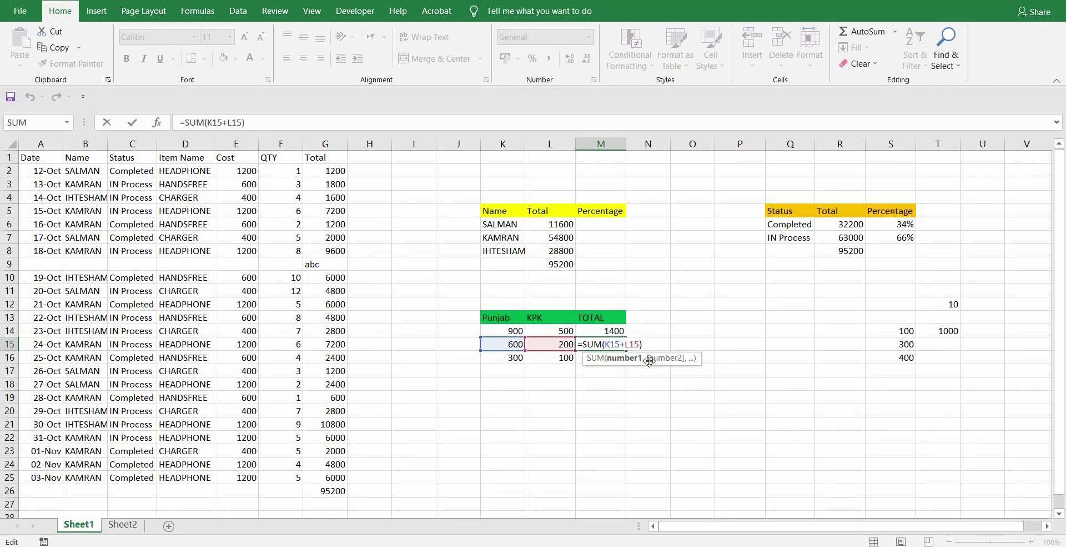
left_click(617, 358)
key("ctrl+d")
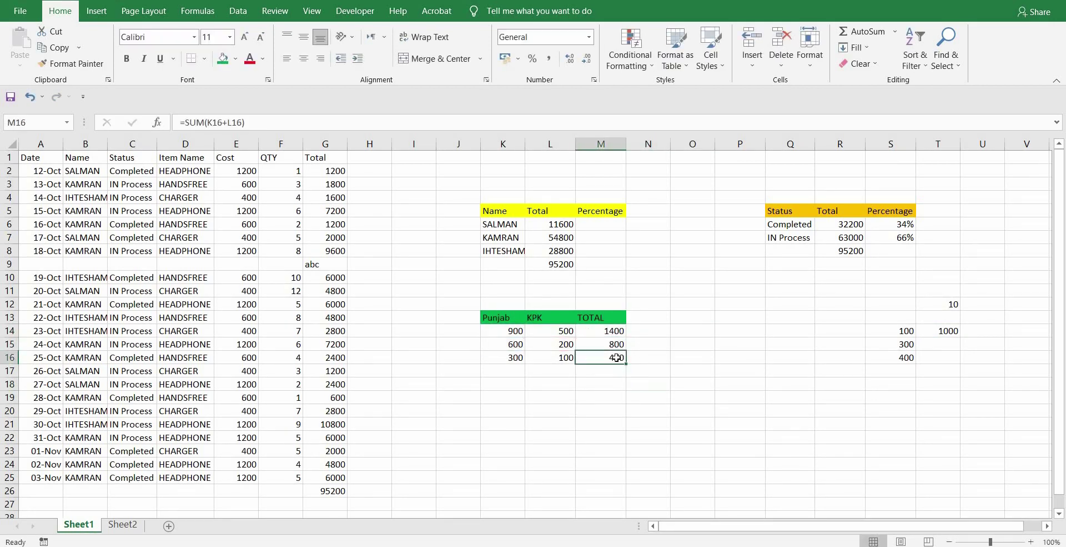
double_click(618, 379)
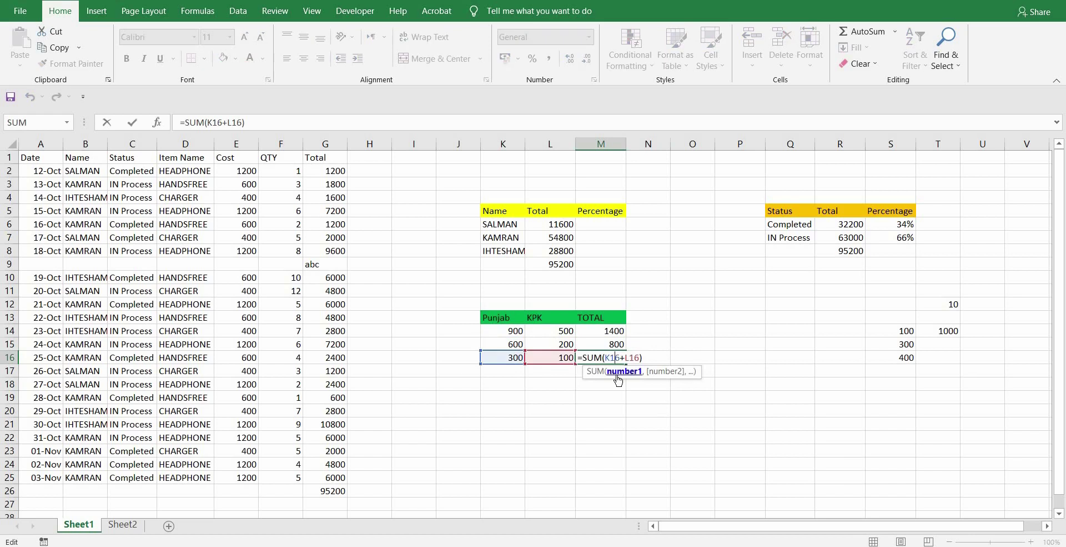
left_click(660, 408)
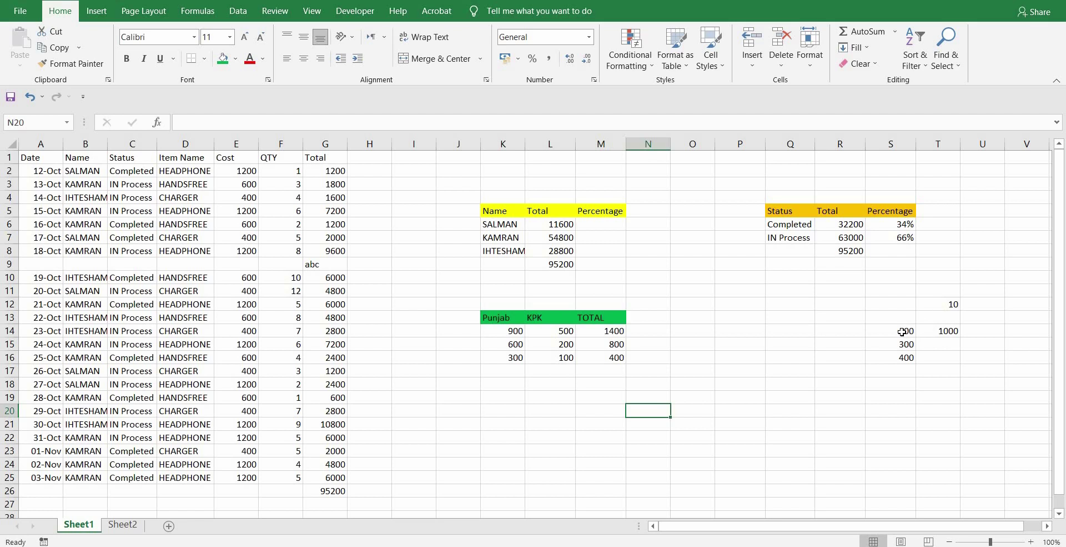
- Fill T14's formula down to T16 and edit T15, yielding #NAME? and 400000
left_click(950, 332)
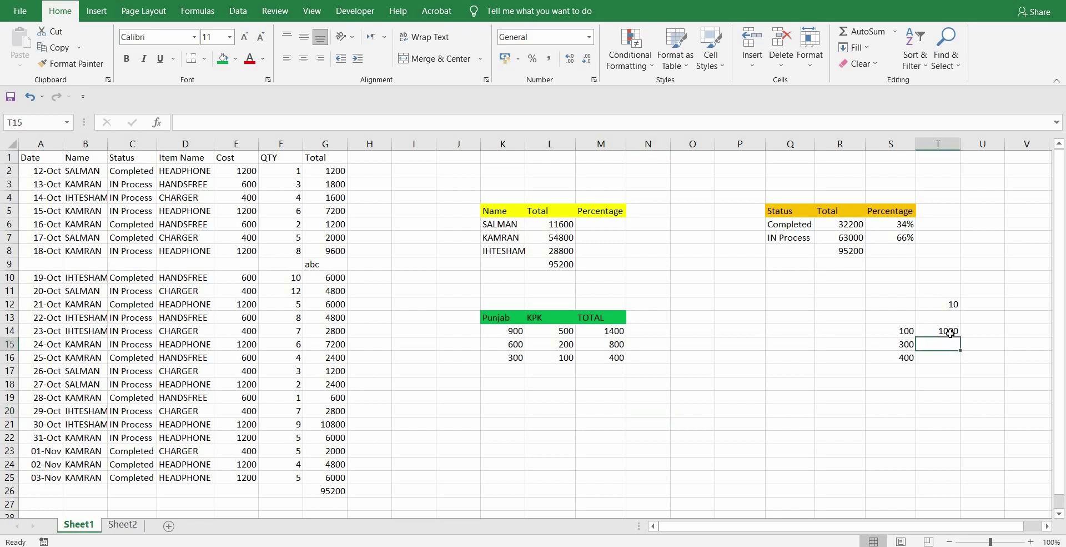
left_click_drag(960, 339, 950, 358)
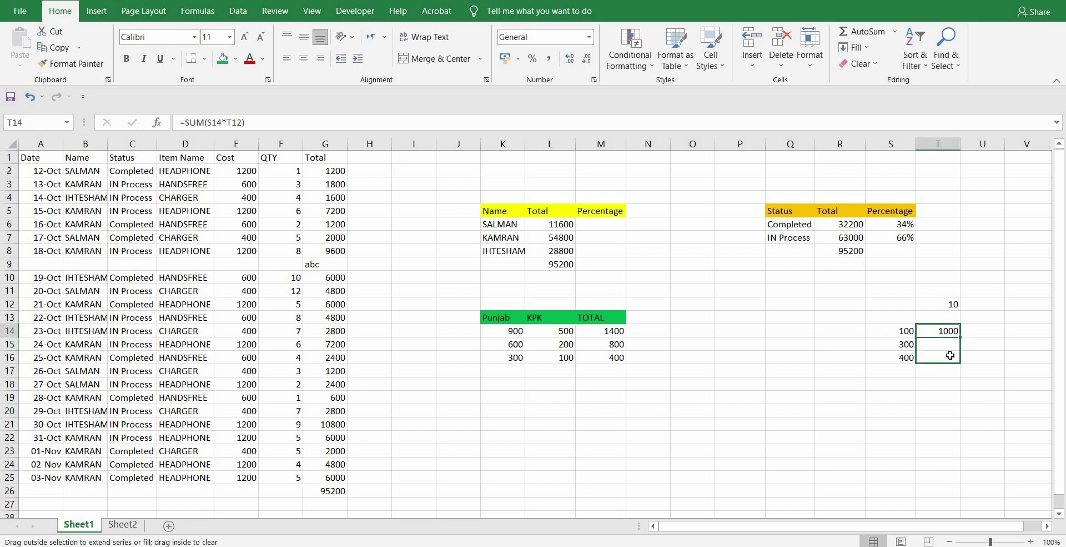
double_click(949, 348)
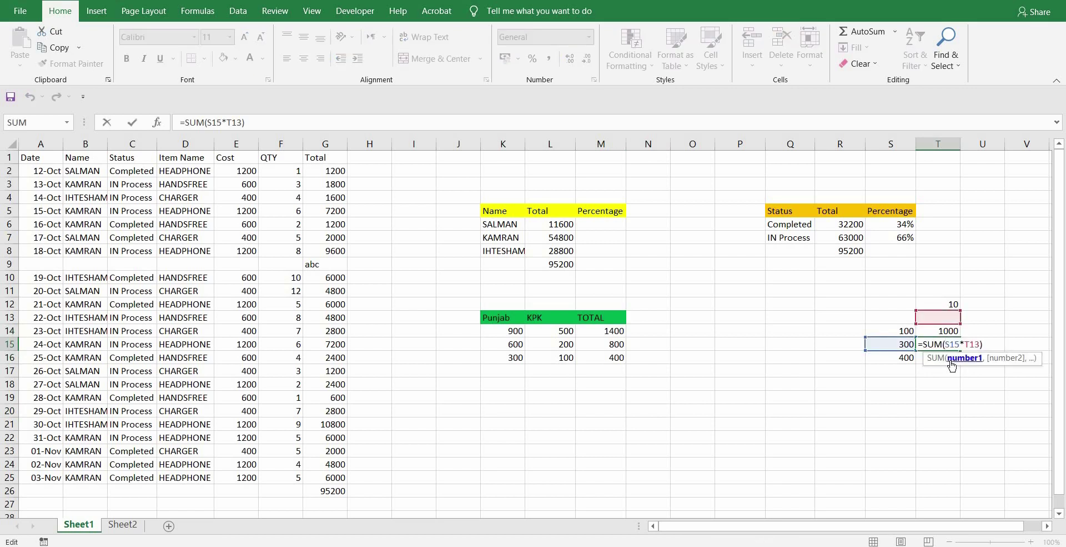
left_click(954, 305)
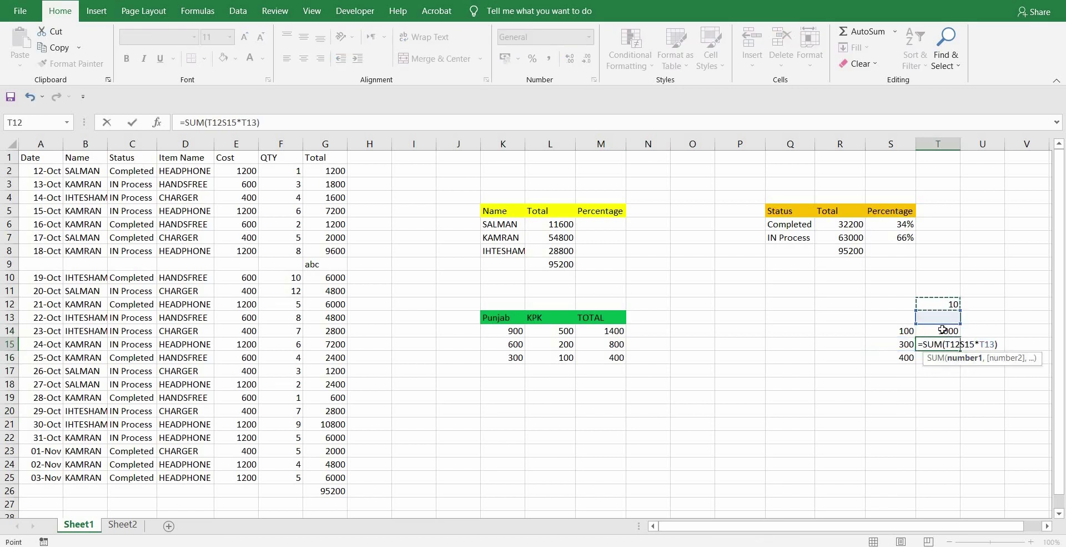
left_click(963, 390)
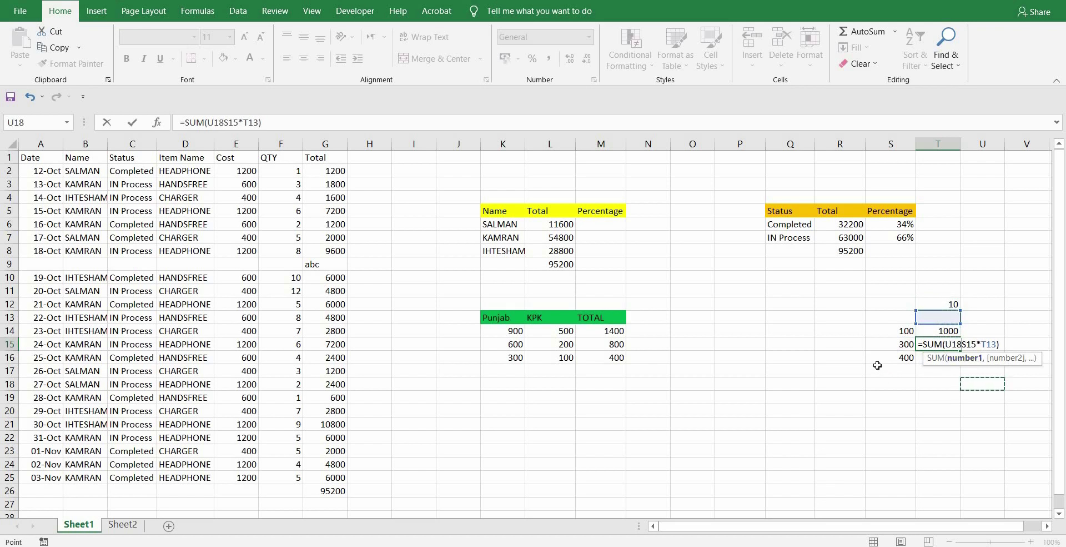
key("Return")
double_click(922, 327)
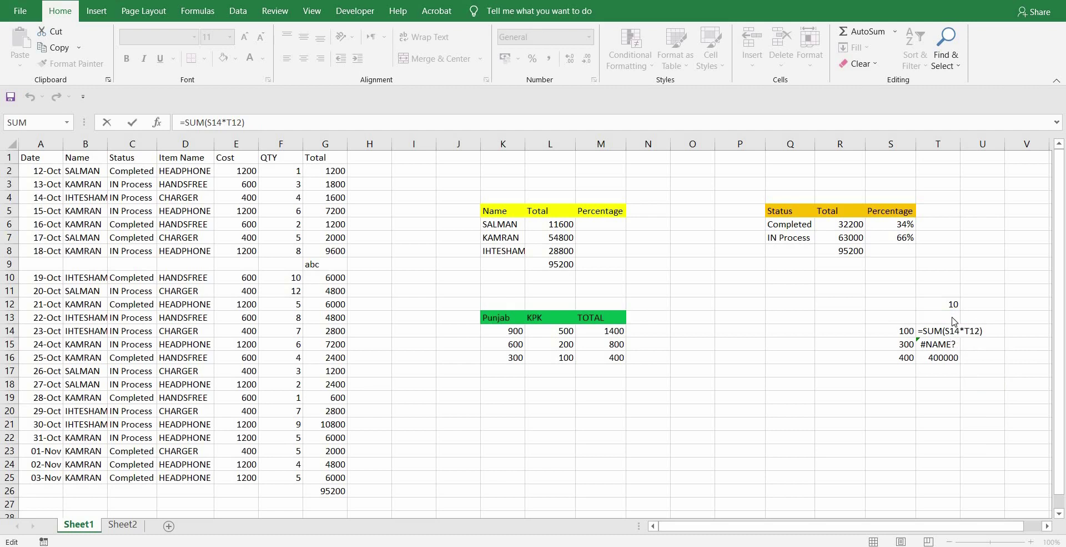
- Close the Help pane, edit T16, then delete the faulty results in T15:T16
left_click(953, 330)
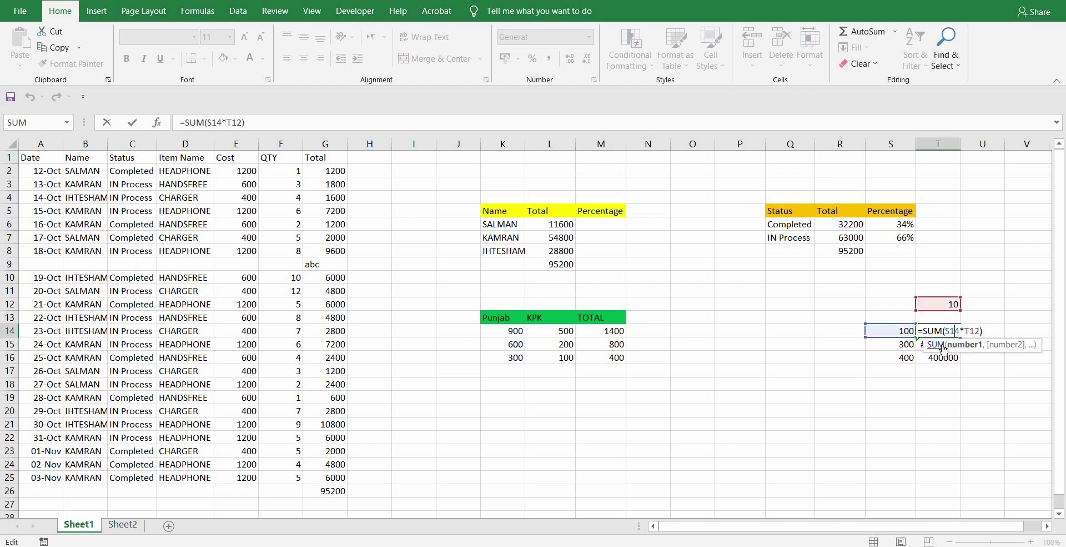
key("F1")
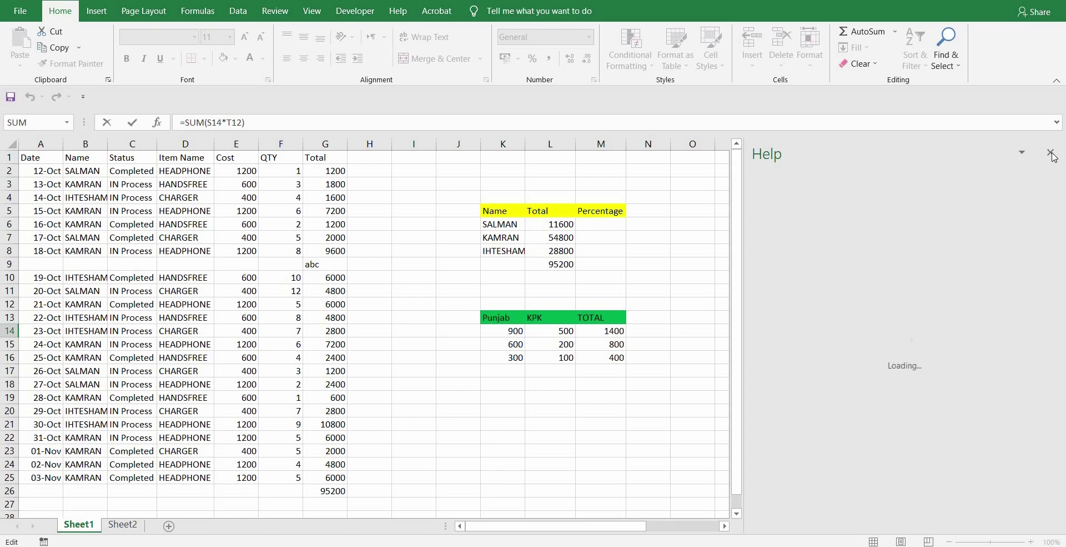
left_click(1050, 153)
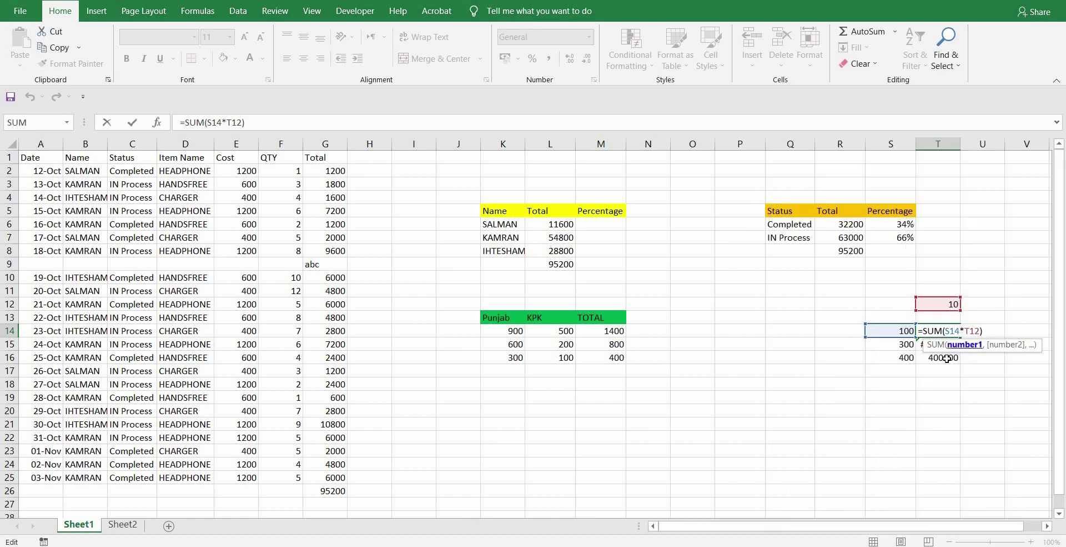
double_click(944, 358)
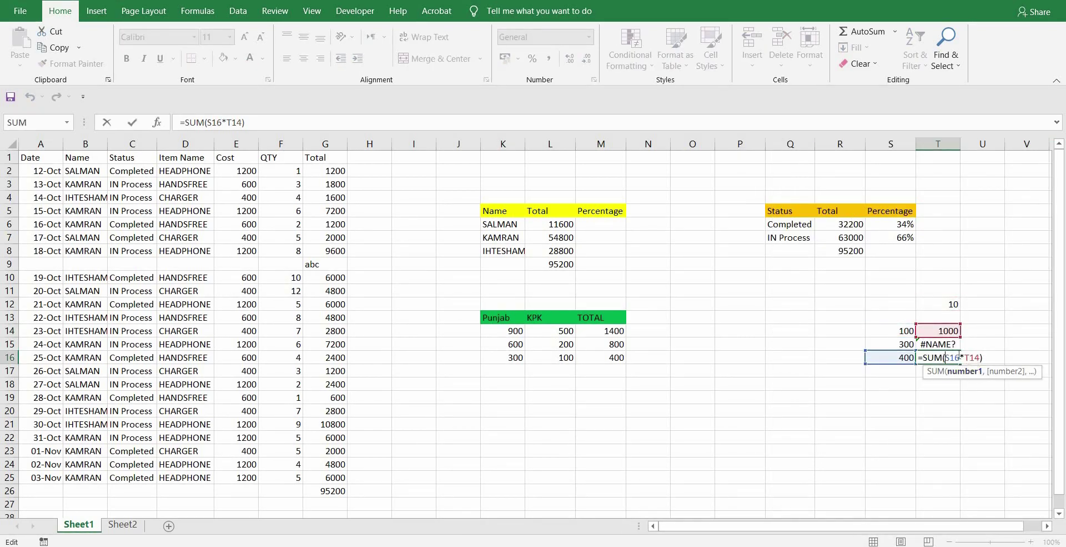
left_click(921, 392)
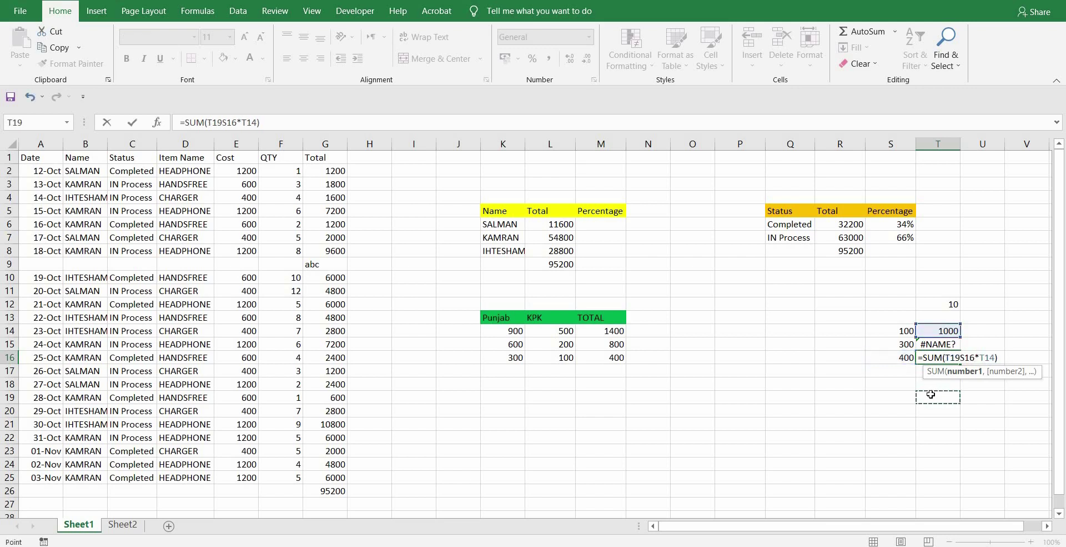
key("Return")
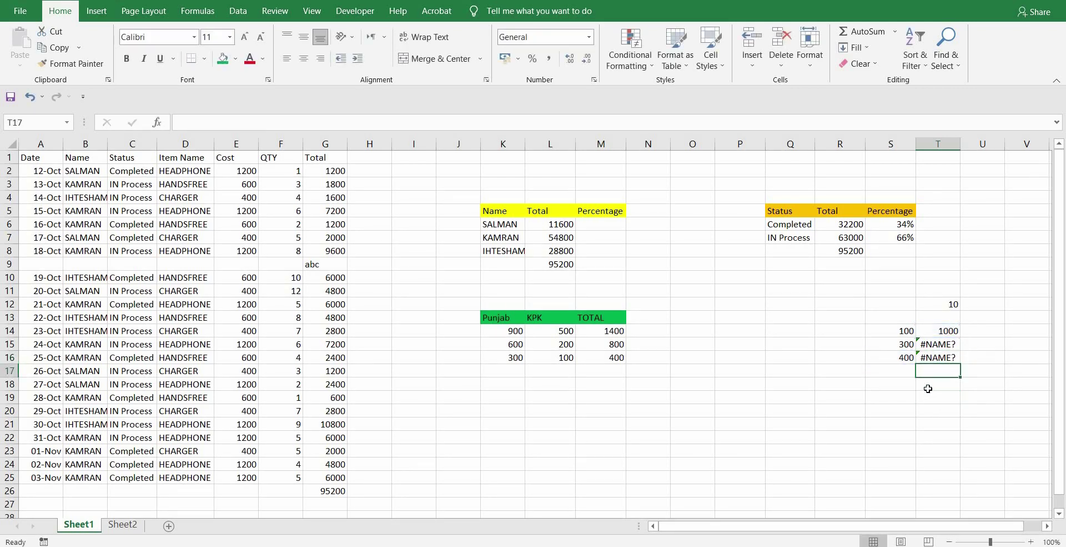
left_click_drag(938, 345, 941, 359)
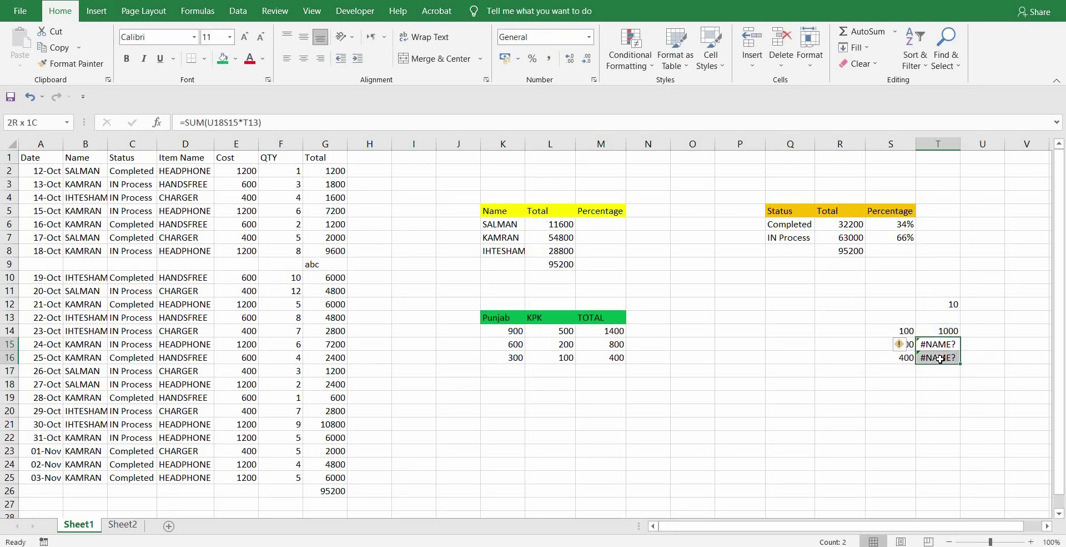
key("Delete")
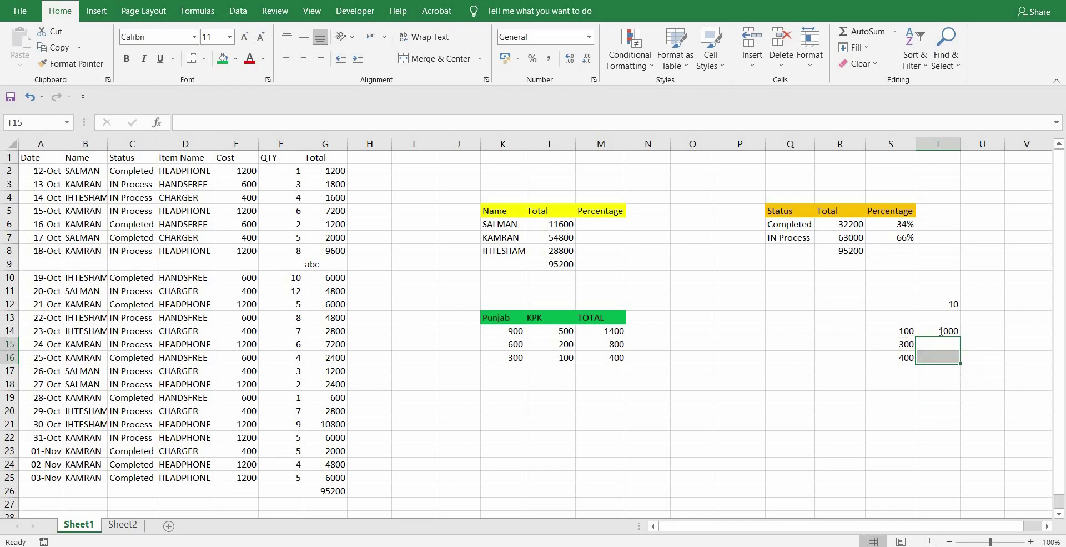
- Change T14's formula to =SUM(S14*$T$12) by making T12 absolute with F4
double_click(942, 331)
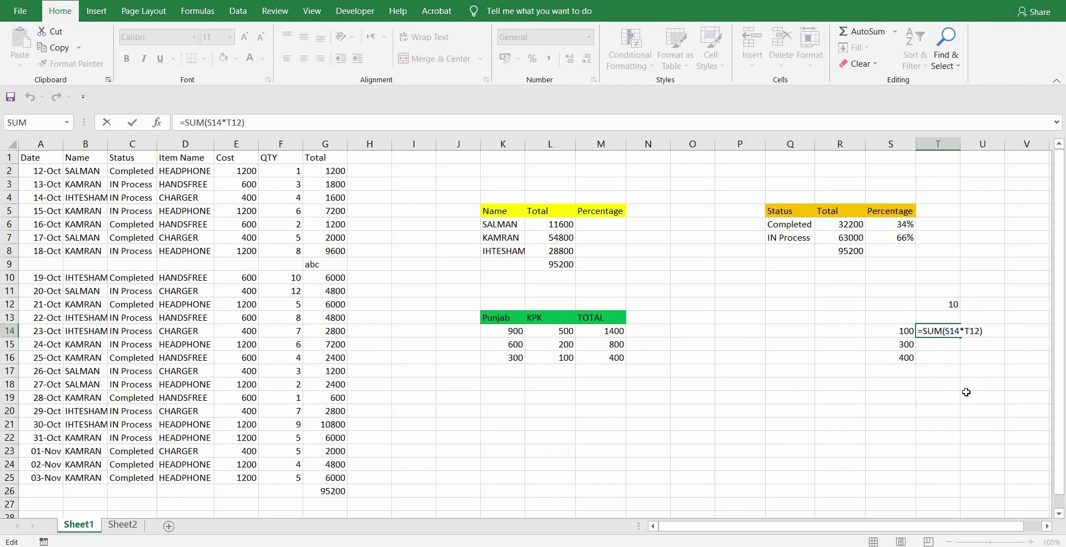
key("Return")
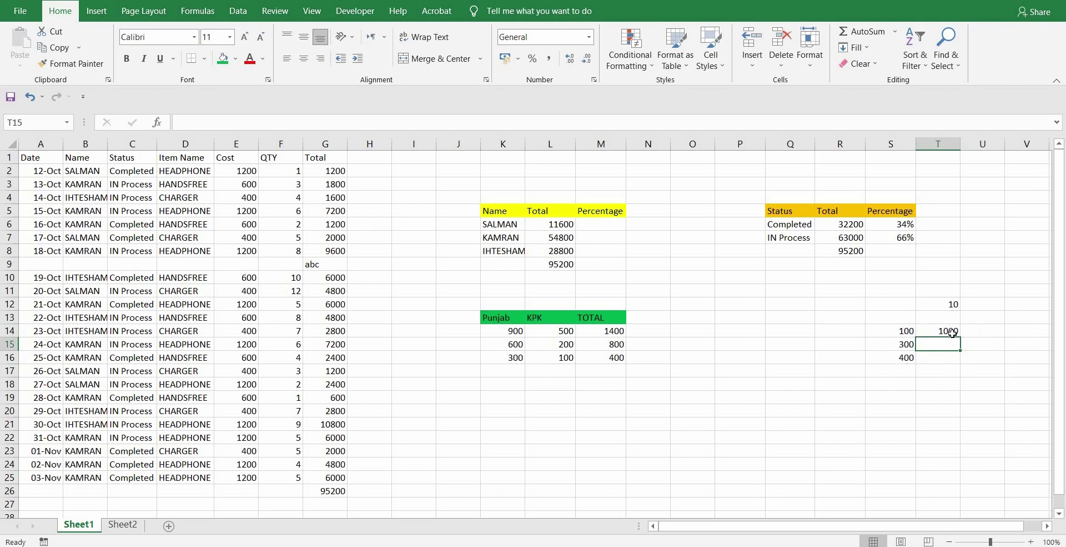
left_click(952, 332)
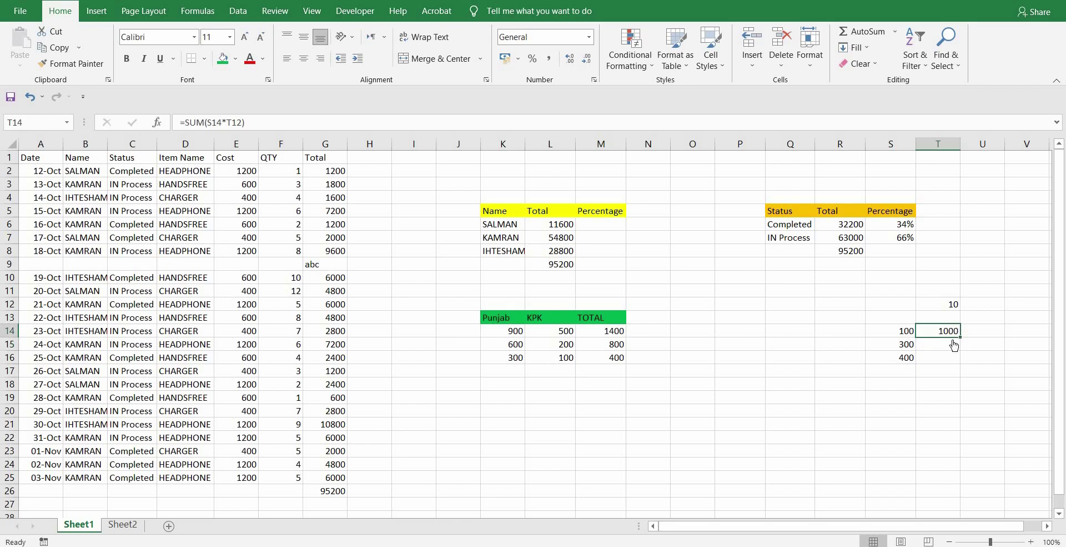
key("F2")
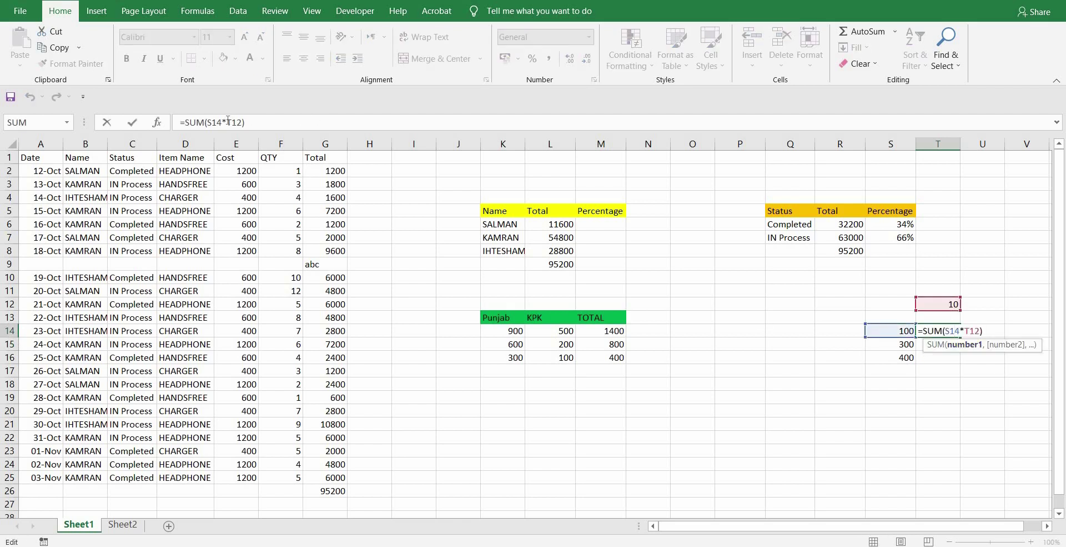
left_click_drag(227, 123, 243, 122)
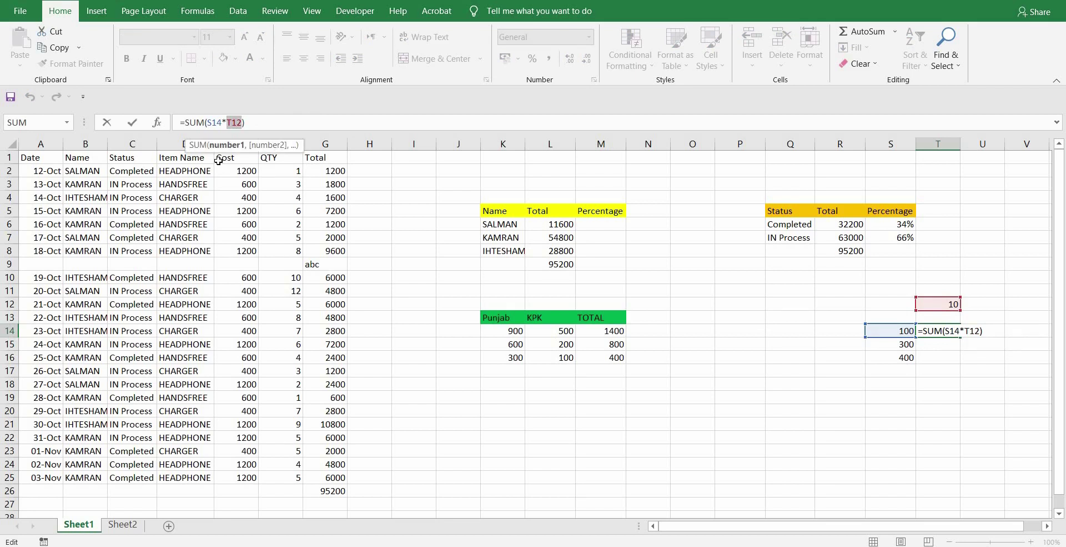
key("F4")
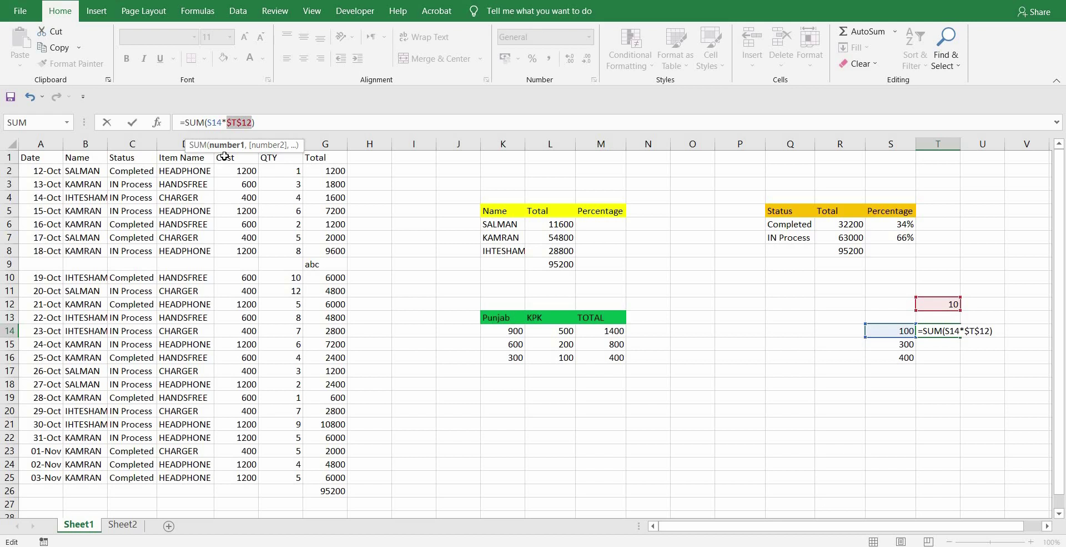
key("Return")
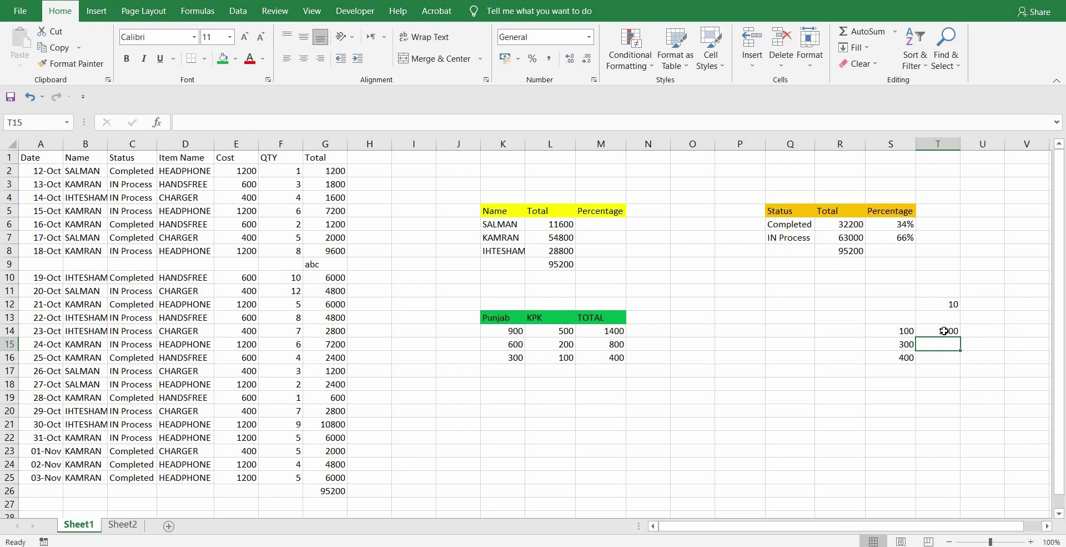
- Fill T14's =SUM(S14*$T$12) down to T16 for 1000, 3000 and 4000
key("Up")
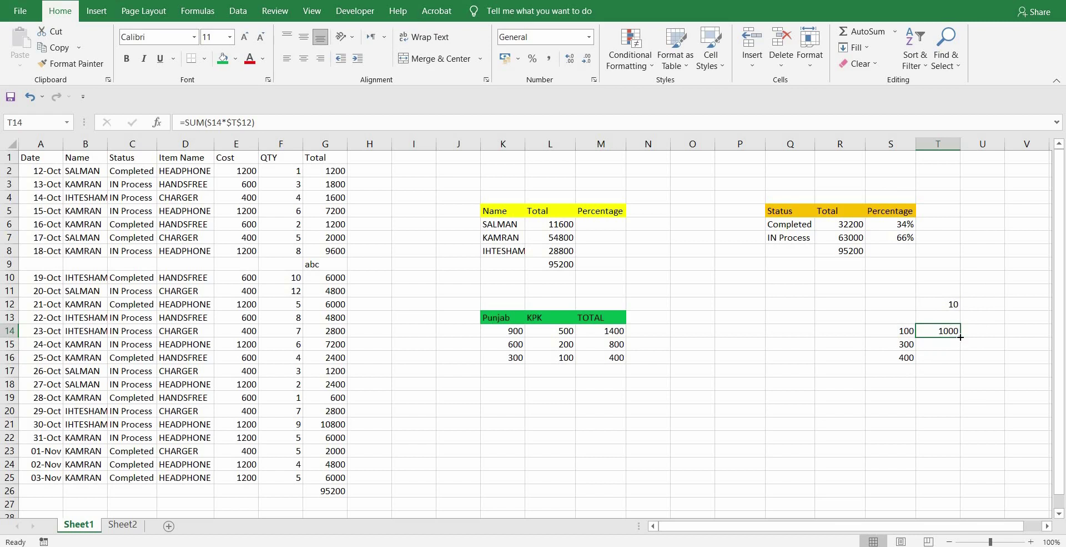
left_click_drag(961, 337, 960, 362)
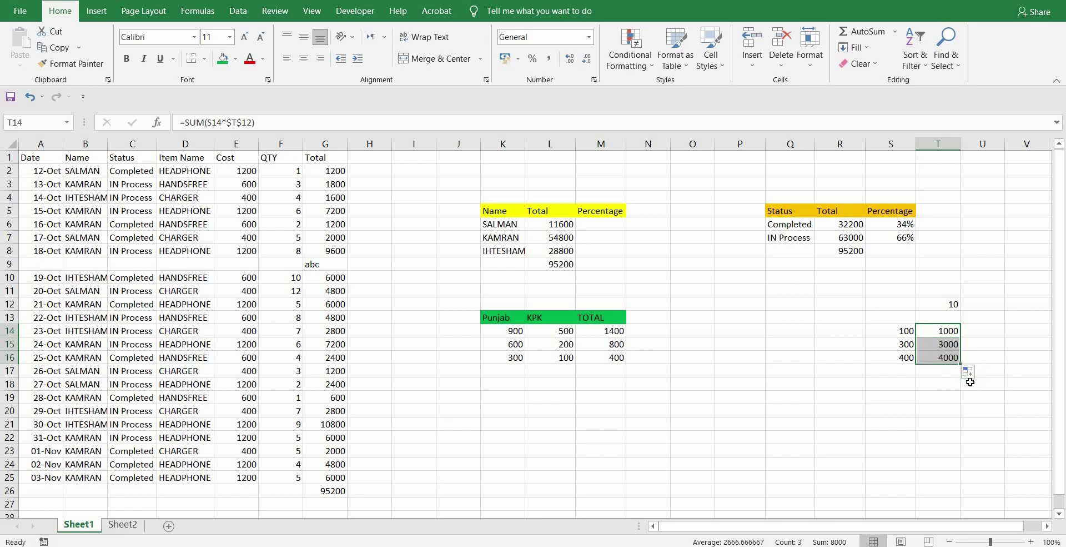